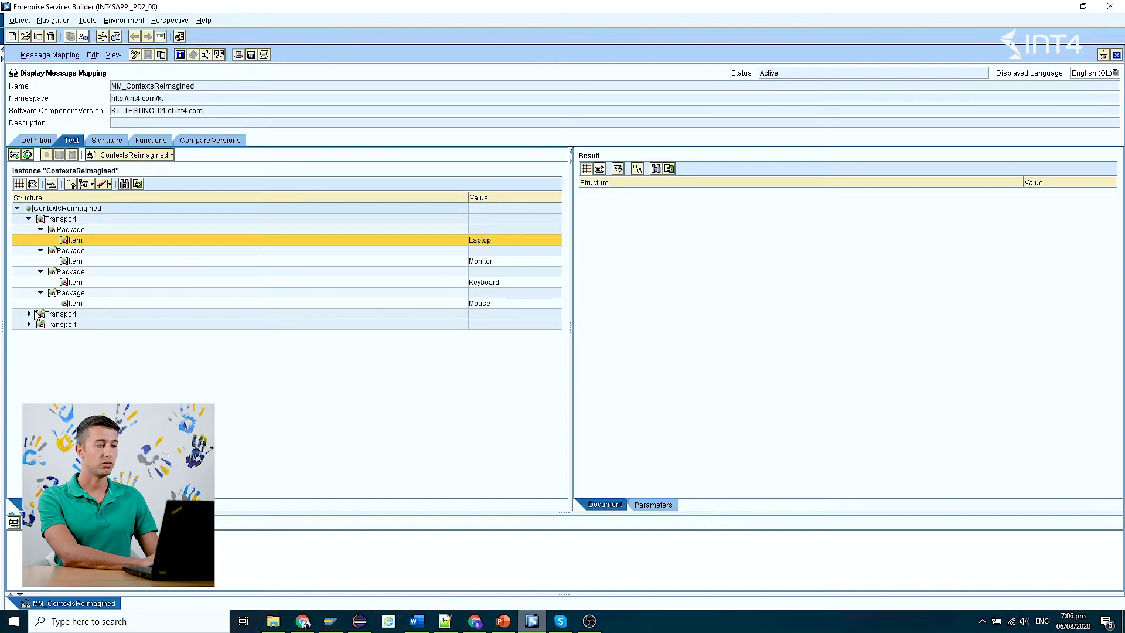
# Expand the second and third Transport nodes of the test instance and inspect the first Transport and its Package
pyautogui.click(28, 314)
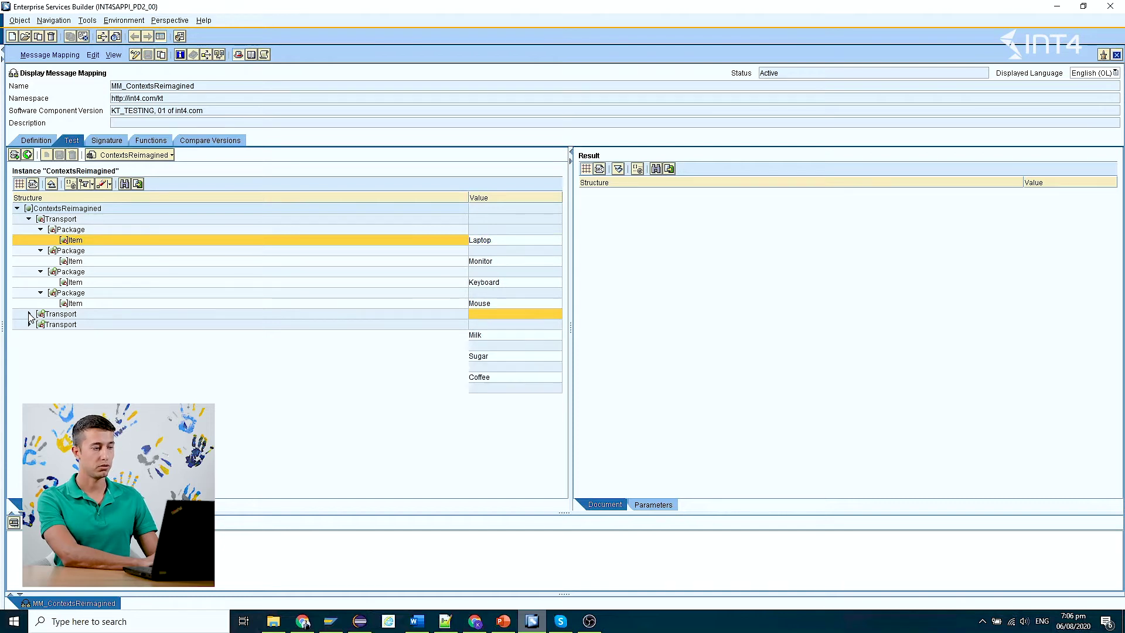
pyautogui.click(28, 388)
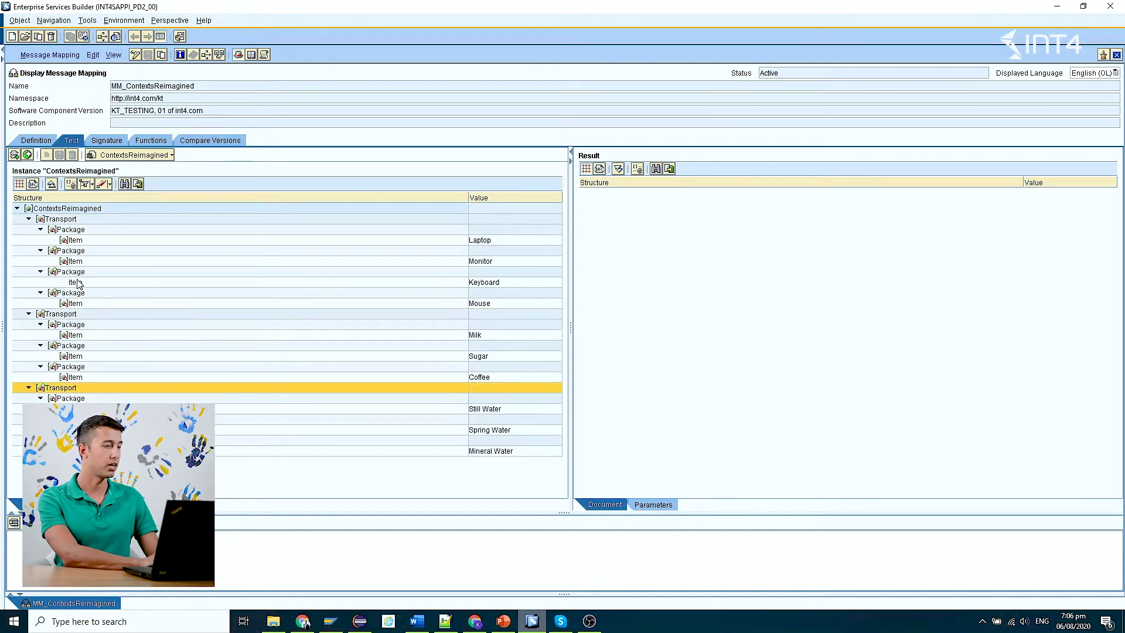
pyautogui.click(61, 220)
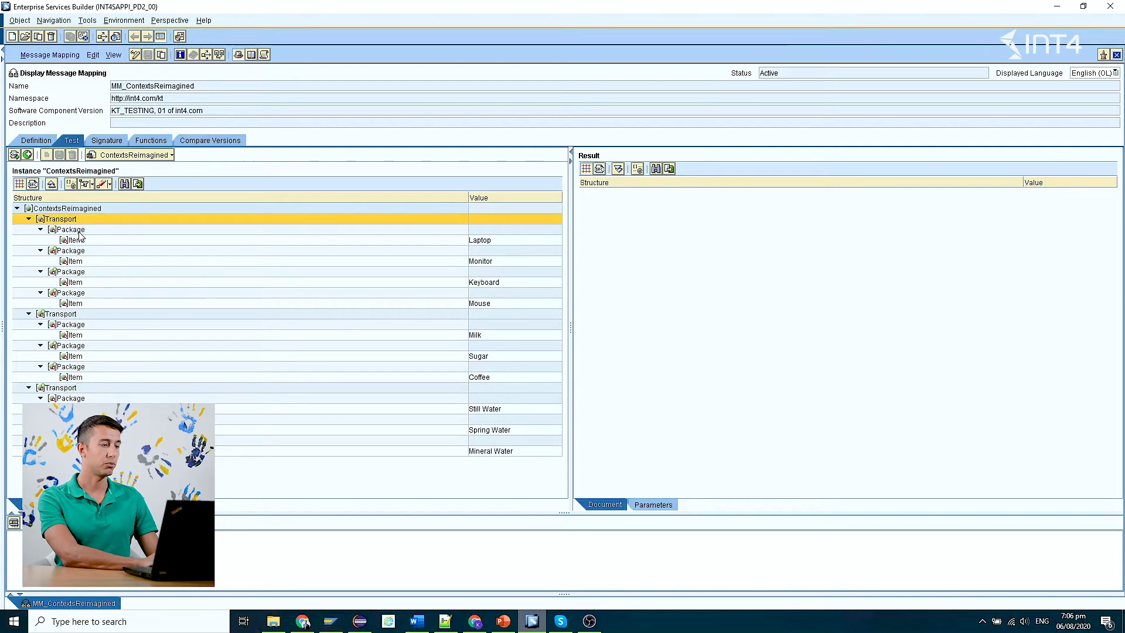
pyautogui.click(82, 231)
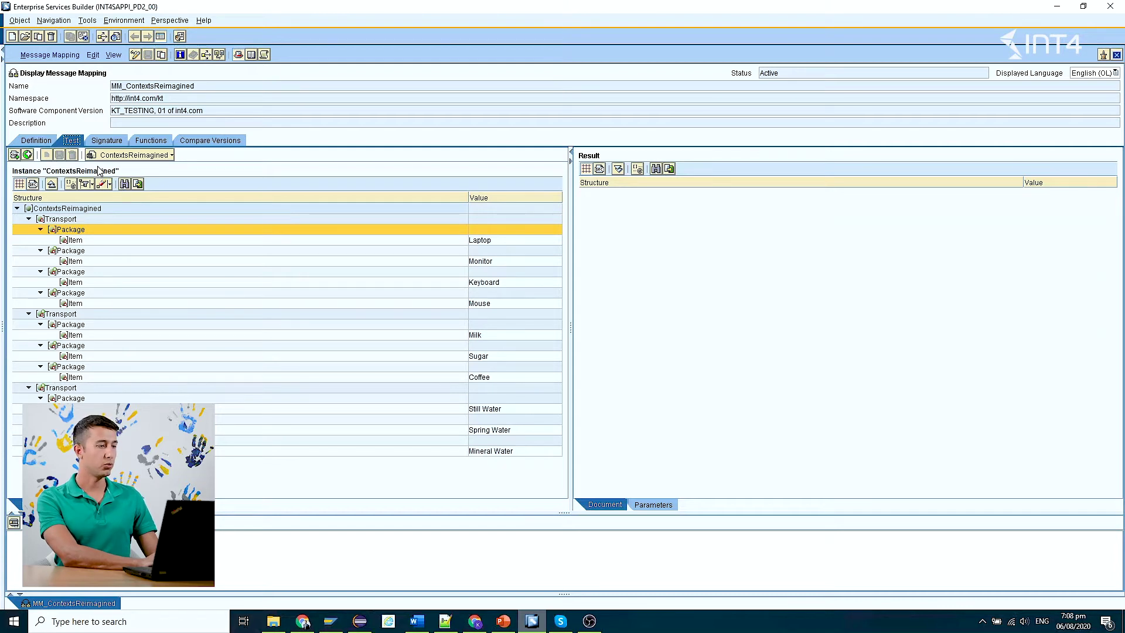
# Switch the mapping definition to edit mode and insert the removeContexts function between the source Item and the target Item
pyautogui.click(39, 142)
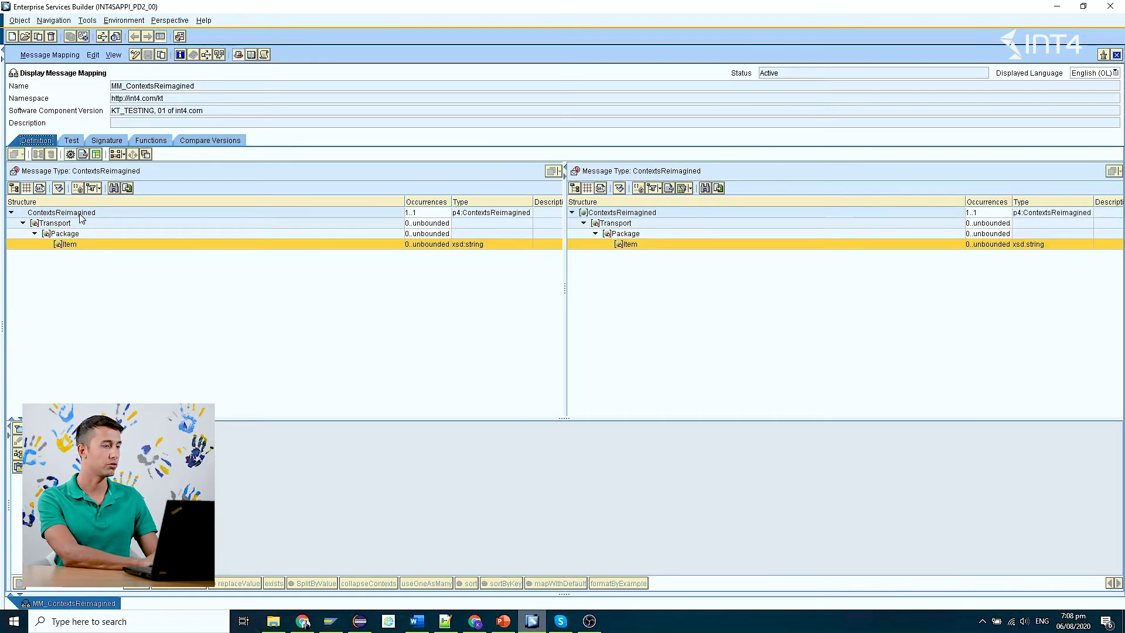
pyautogui.click(136, 55)
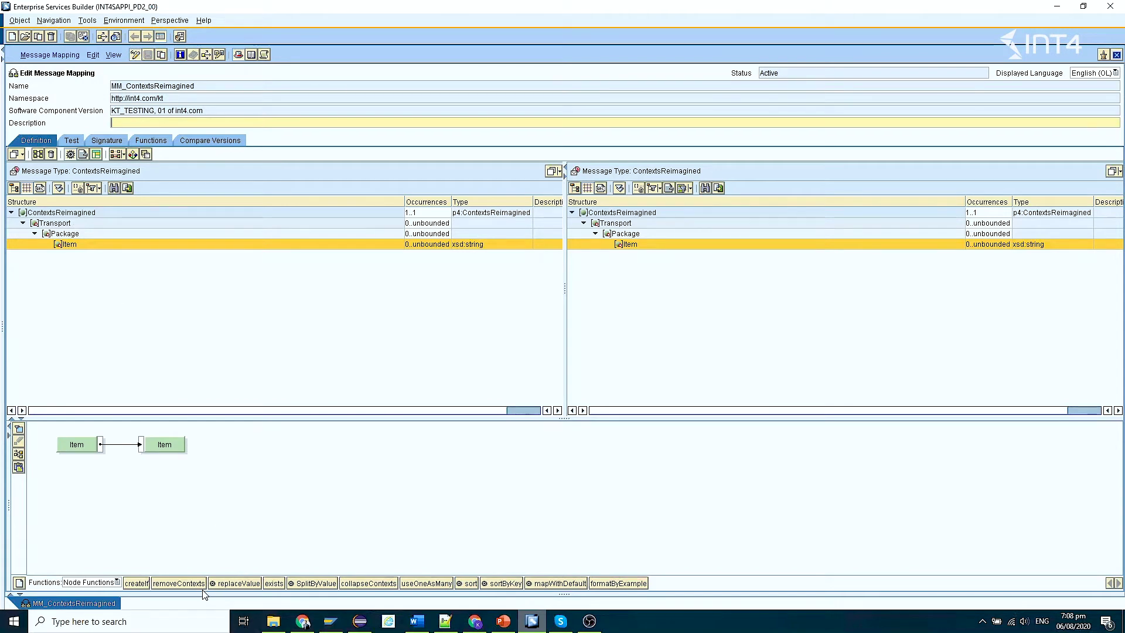
pyautogui.moveTo(164, 512); pyautogui.dragTo(164, 499)
pyautogui.moveTo(141, 444); pyautogui.dragTo(143, 499)
pyautogui.moveTo(100, 445); pyautogui.dragTo(178, 477)
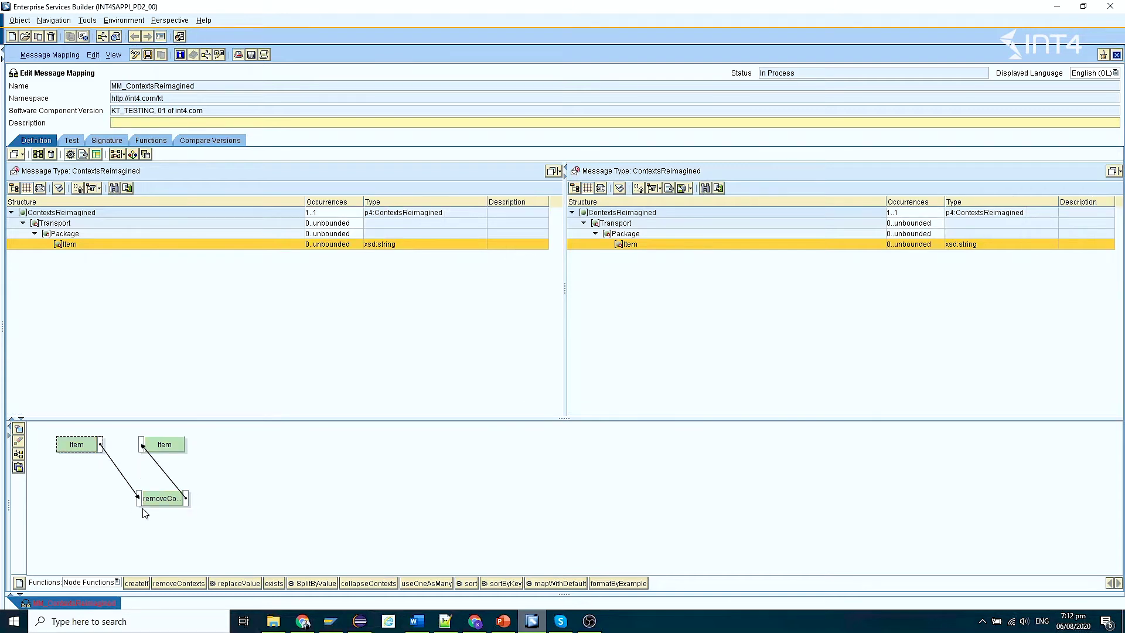
# Display the queue of the source Item field and enlarge its window until the whole list fits
pyautogui.rightClick(71, 448)
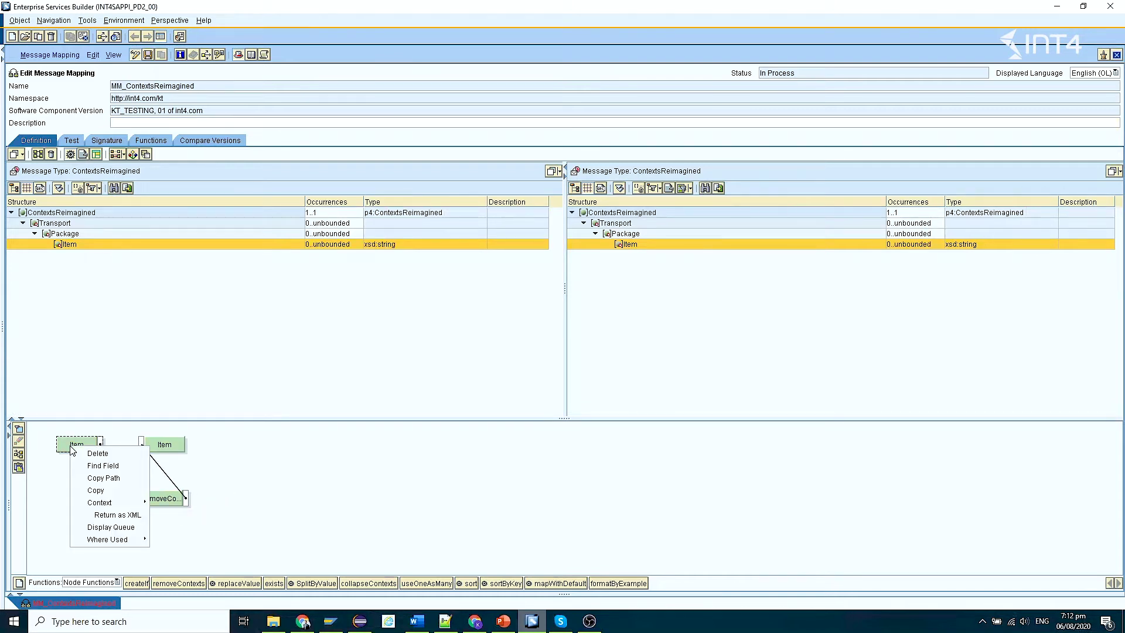
pyautogui.click(125, 533)
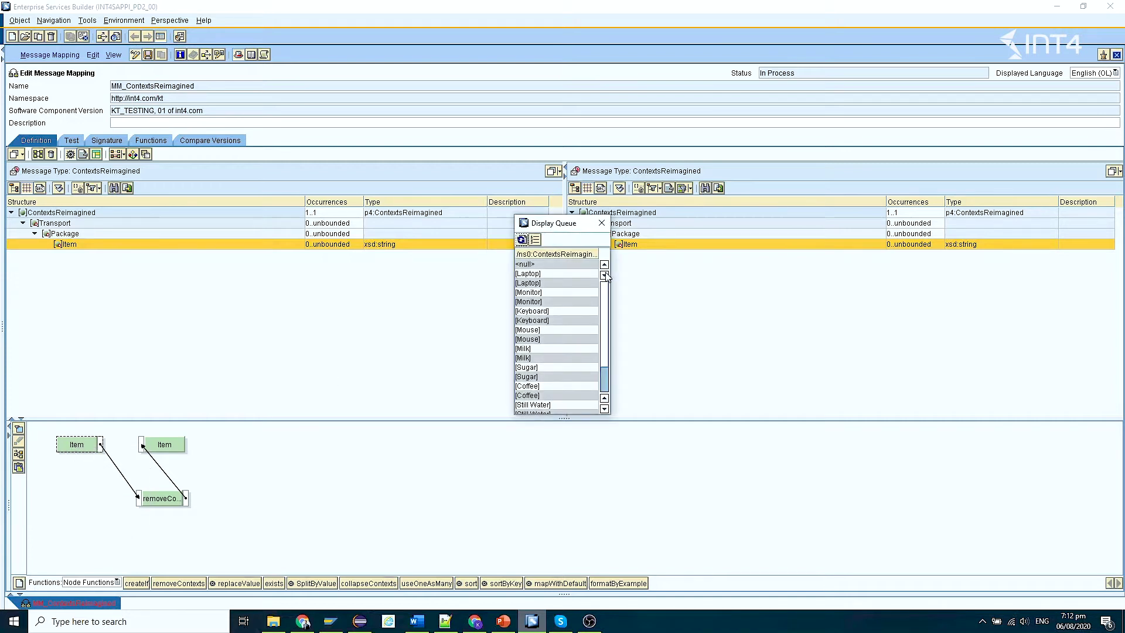
pyautogui.moveTo(606, 417); pyautogui.dragTo(690, 479)
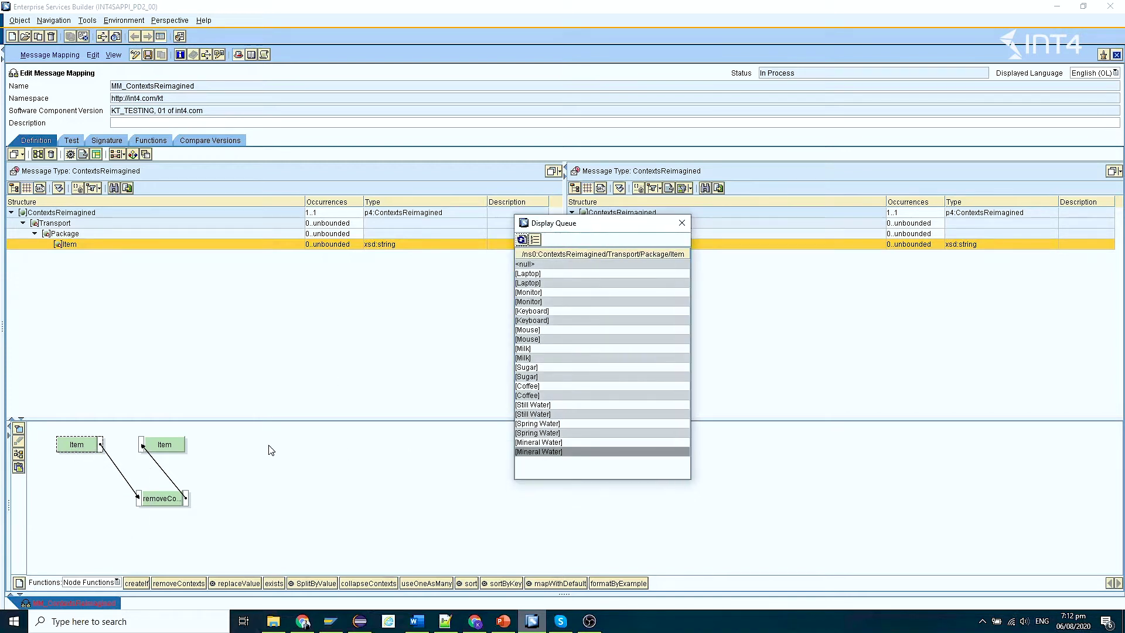
# Display the queue of the target Item field and arrange both queue windows side by side for comparison
pyautogui.rightClick(167, 450)
pyautogui.click(186, 491)
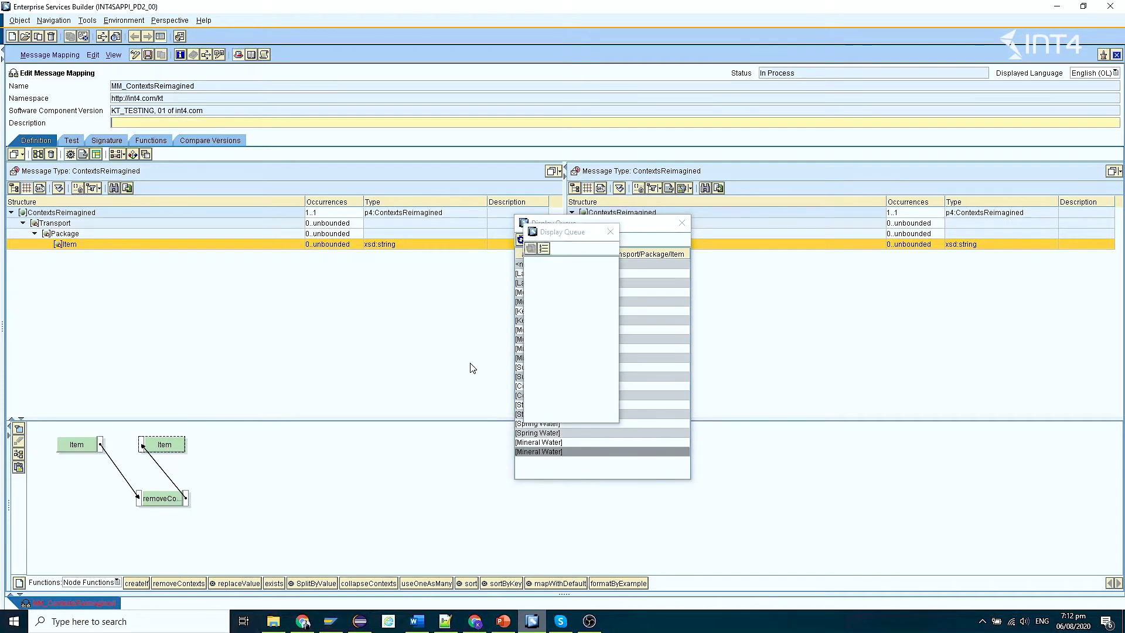
pyautogui.click(464, 351)
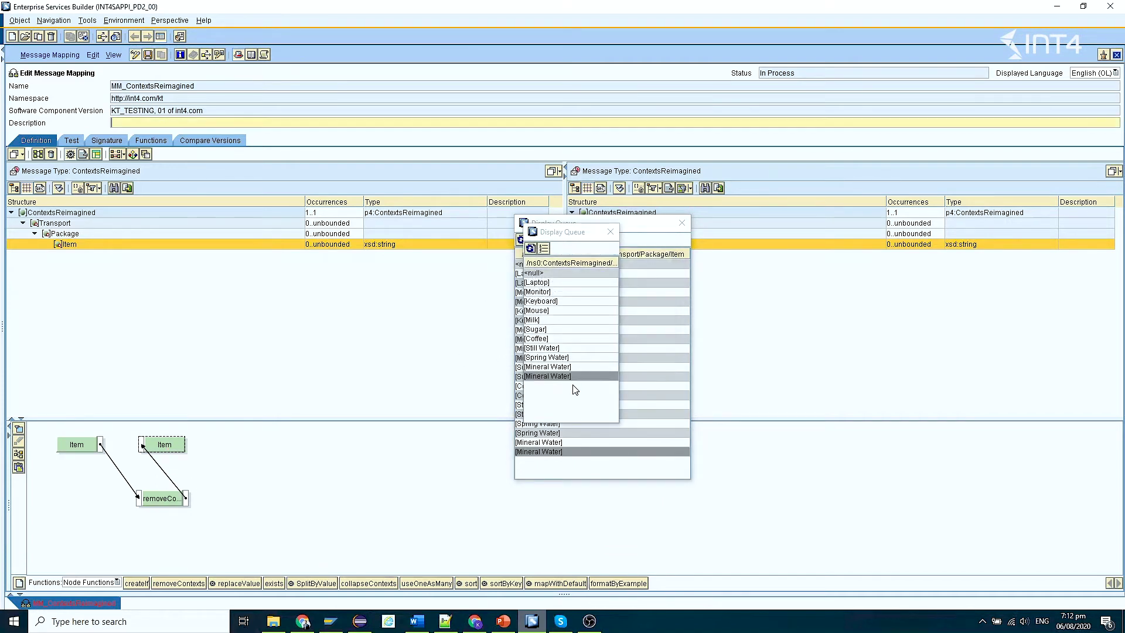
pyautogui.moveTo(579, 239); pyautogui.dragTo(440, 294)
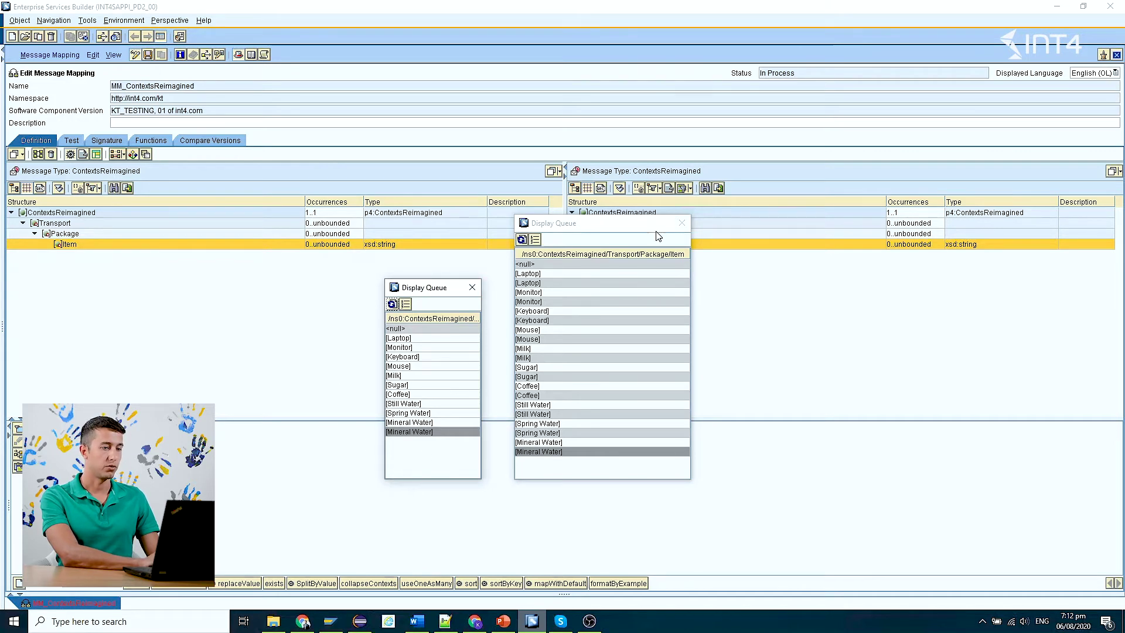
pyautogui.moveTo(551, 223); pyautogui.dragTo(661, 328)
pyautogui.moveTo(422, 287); pyautogui.dragTo(535, 343)
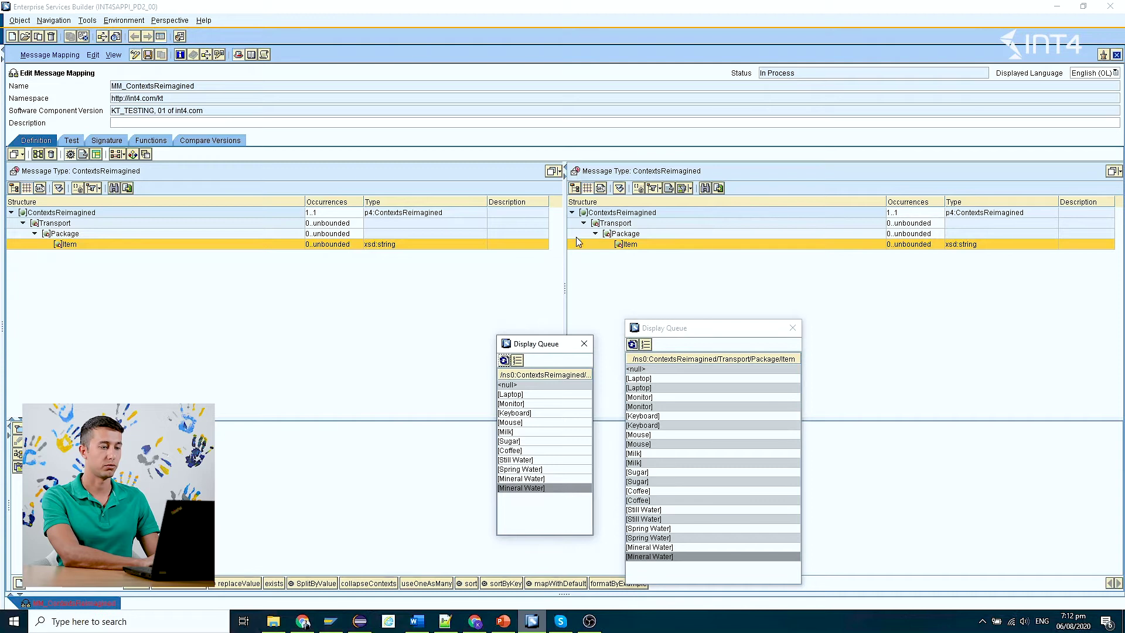
# Review the mappings of the target Package and Transport nodes
pyautogui.click(622, 233)
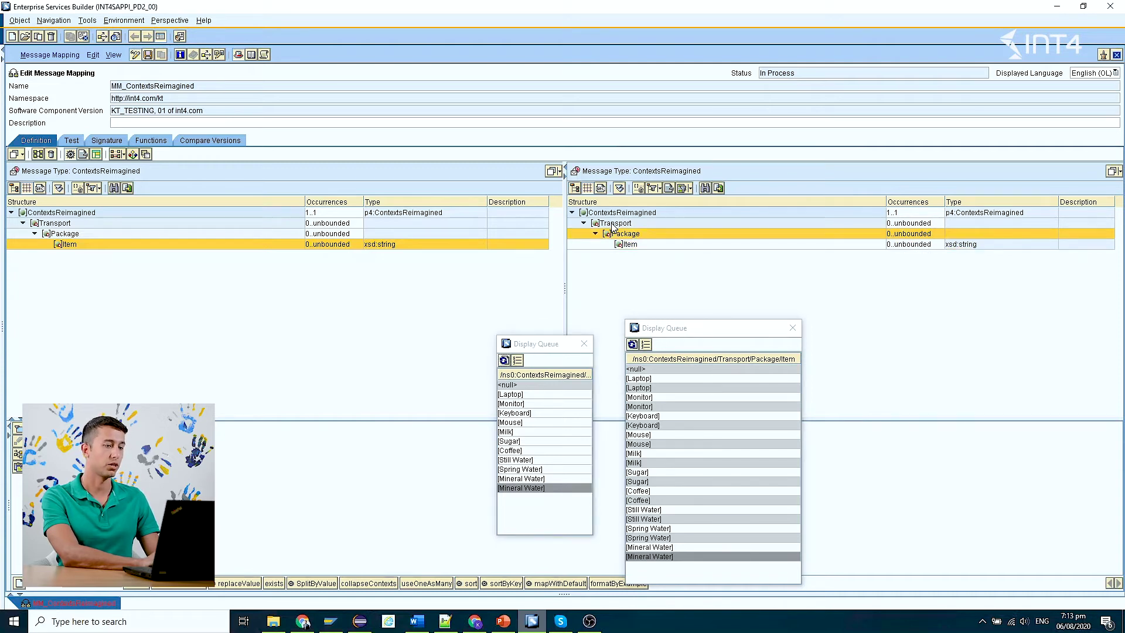
pyautogui.click(612, 223)
pyautogui.click(630, 234)
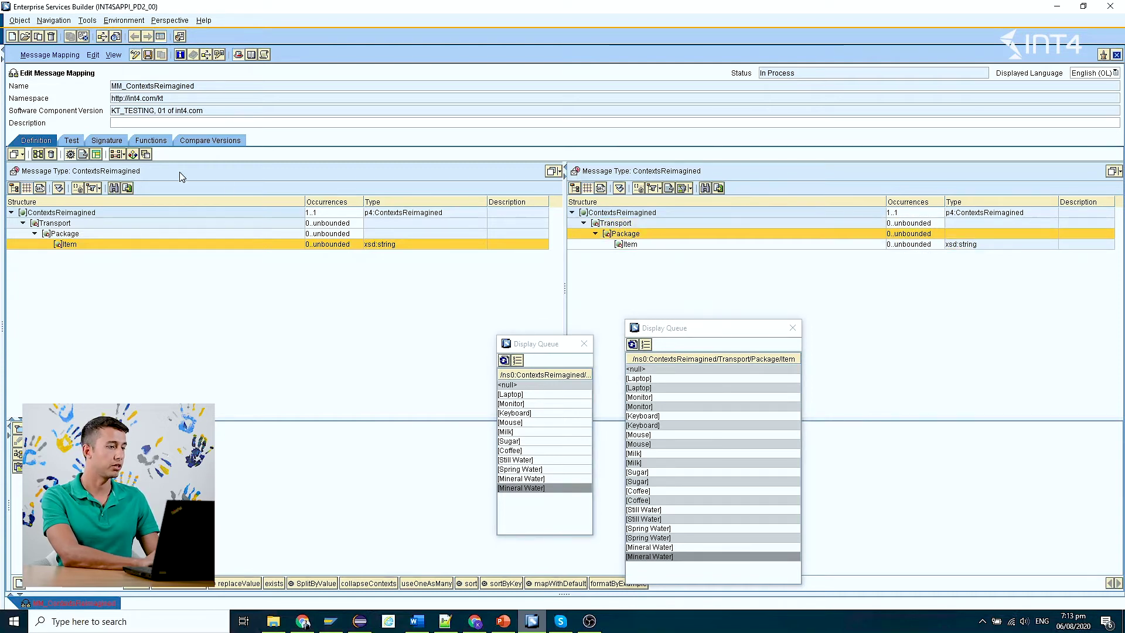
# Run the mapping test with the current instance, dismiss the processing log and move the source Item queue window clear of the result
pyautogui.click(72, 140)
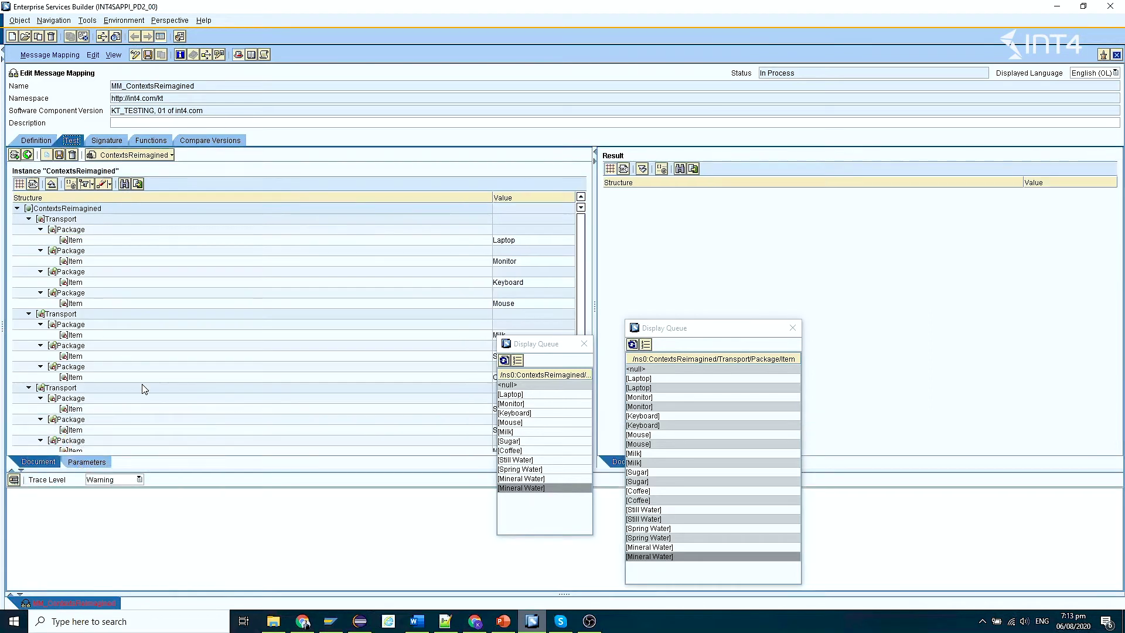
pyautogui.click(14, 479)
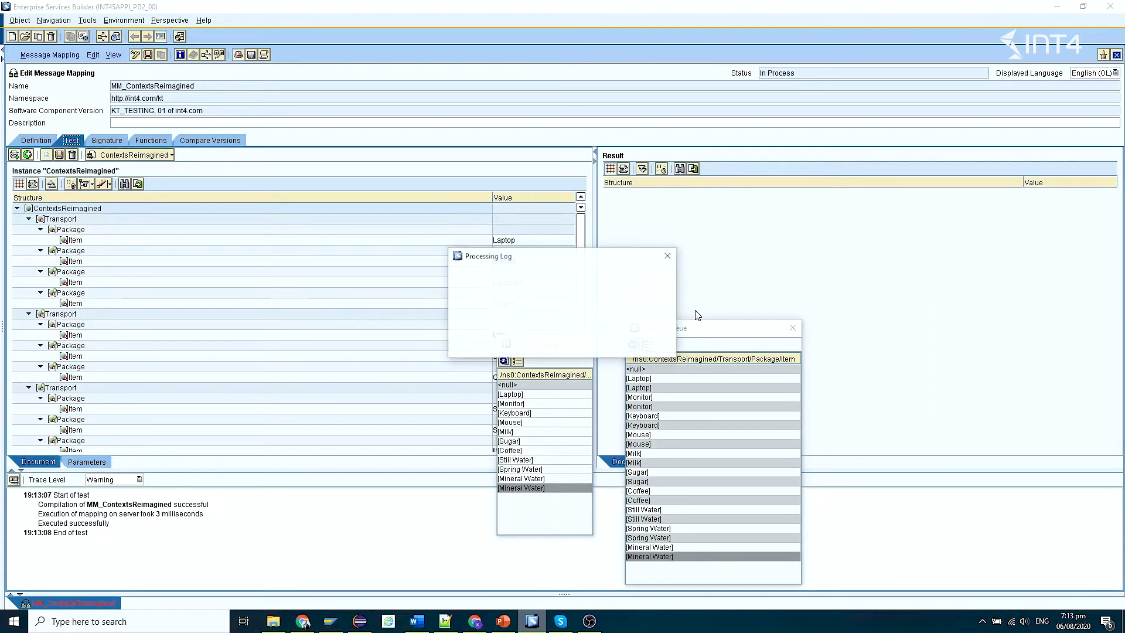
pyautogui.click(464, 351)
pyautogui.moveTo(754, 338); pyautogui.dragTo(983, 471)
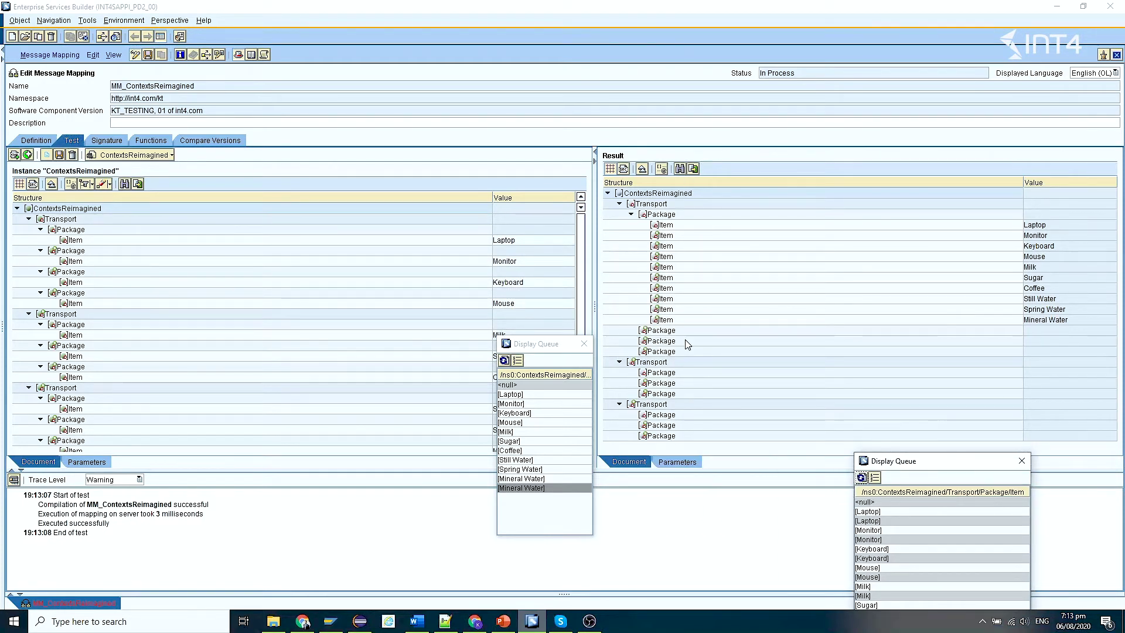
# Examine how items and packages are distributed across the Transport nodes in the test result
pyautogui.rightClick(654, 205)
pyautogui.press('Escape')
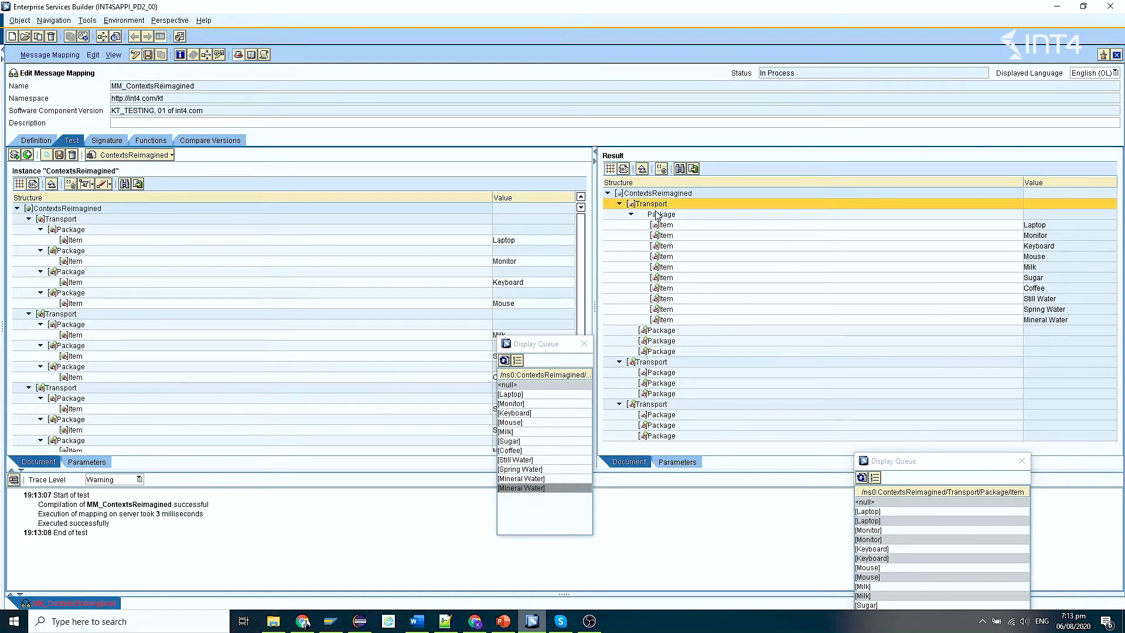
pyautogui.click(655, 363)
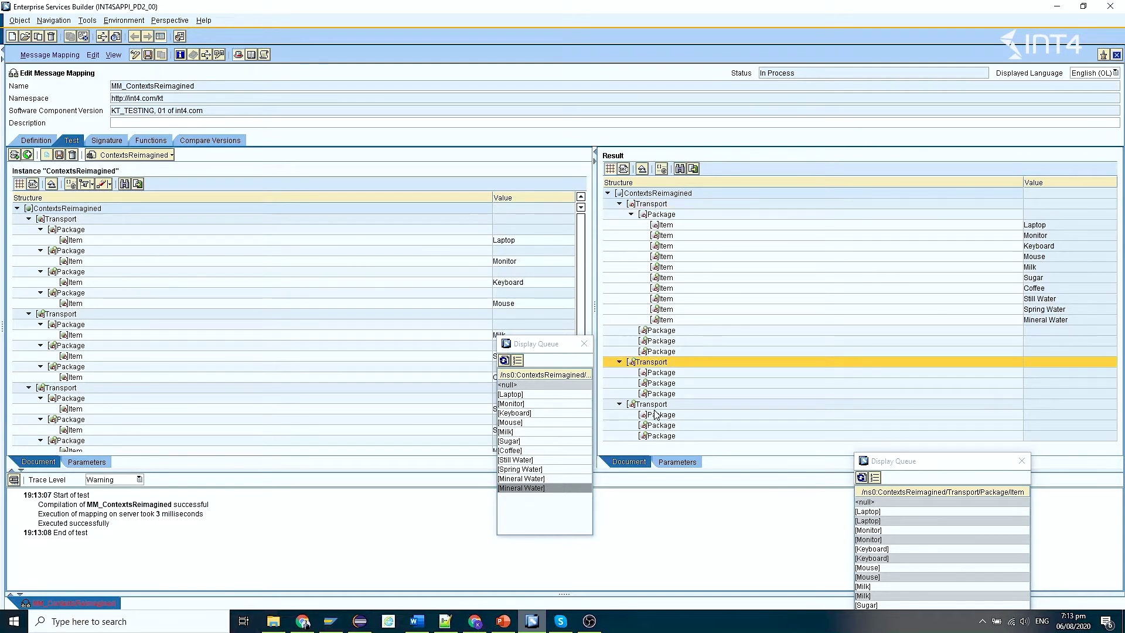
pyautogui.click(662, 375)
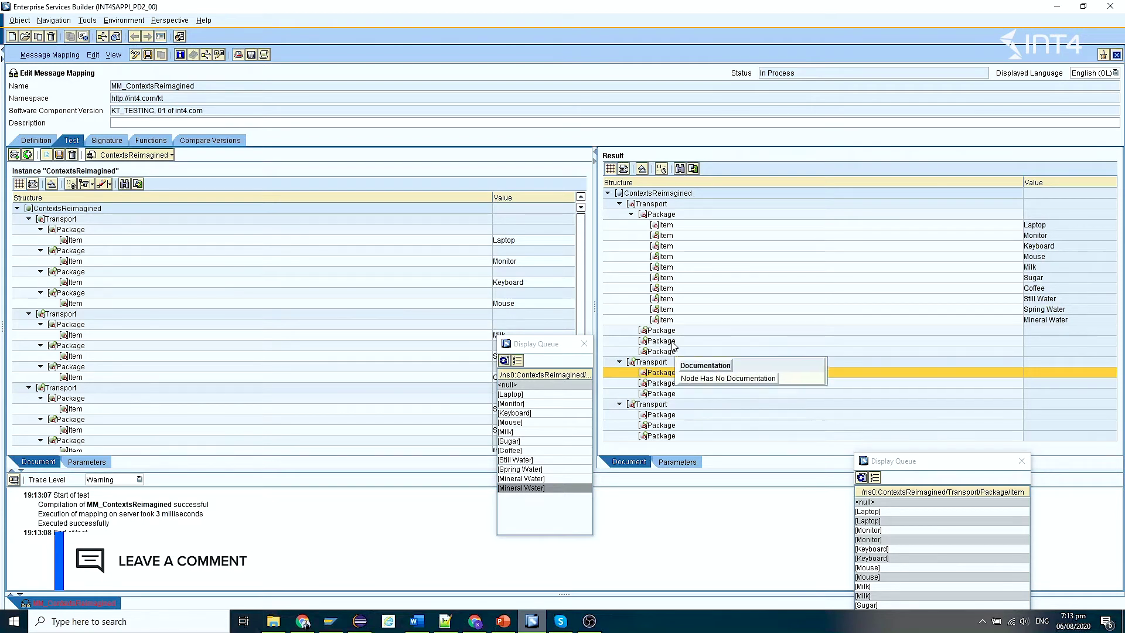
pyautogui.click(652, 363)
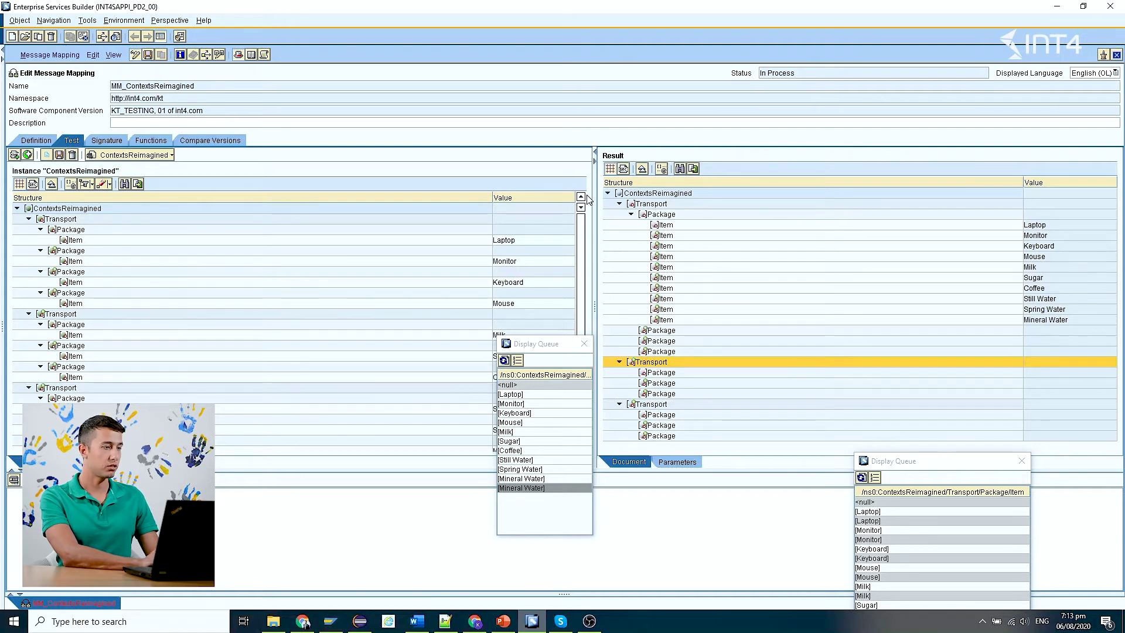
# In the definition, map the source root ContextsReimagined to the target Package and Transport nodes in place of their current source fields
pyautogui.click(29, 142)
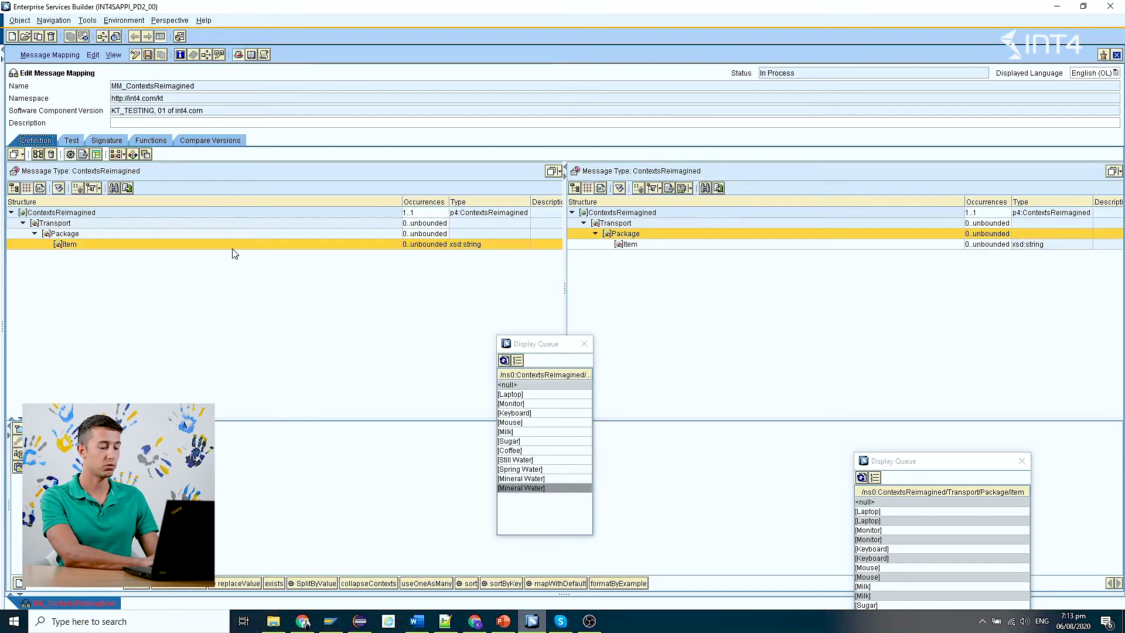
pyautogui.click(614, 224)
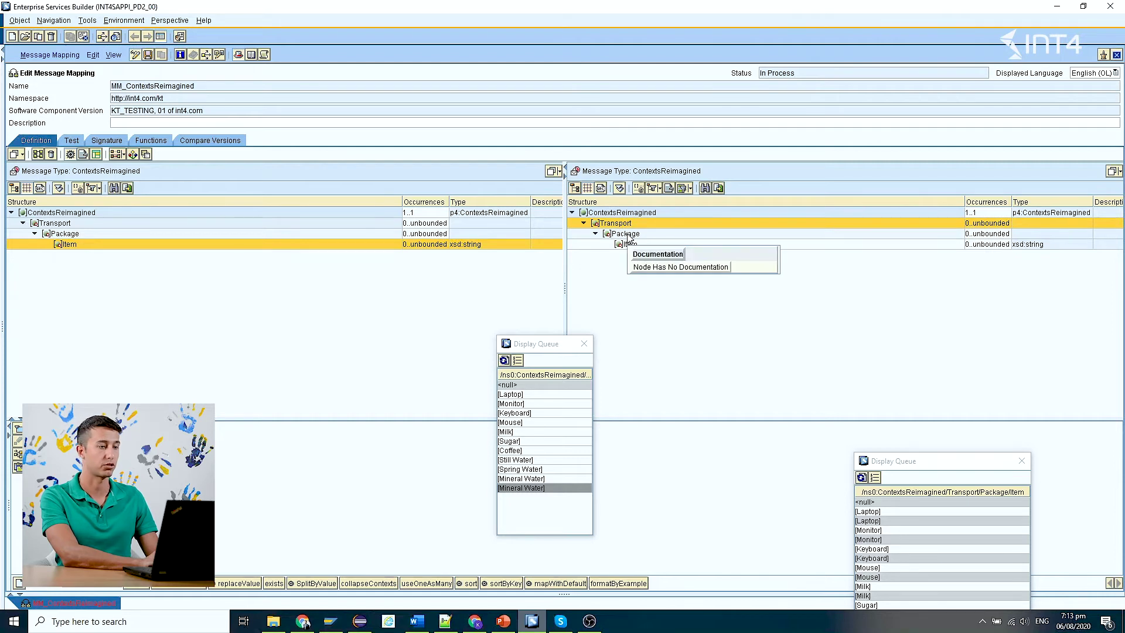
pyautogui.click(622, 234)
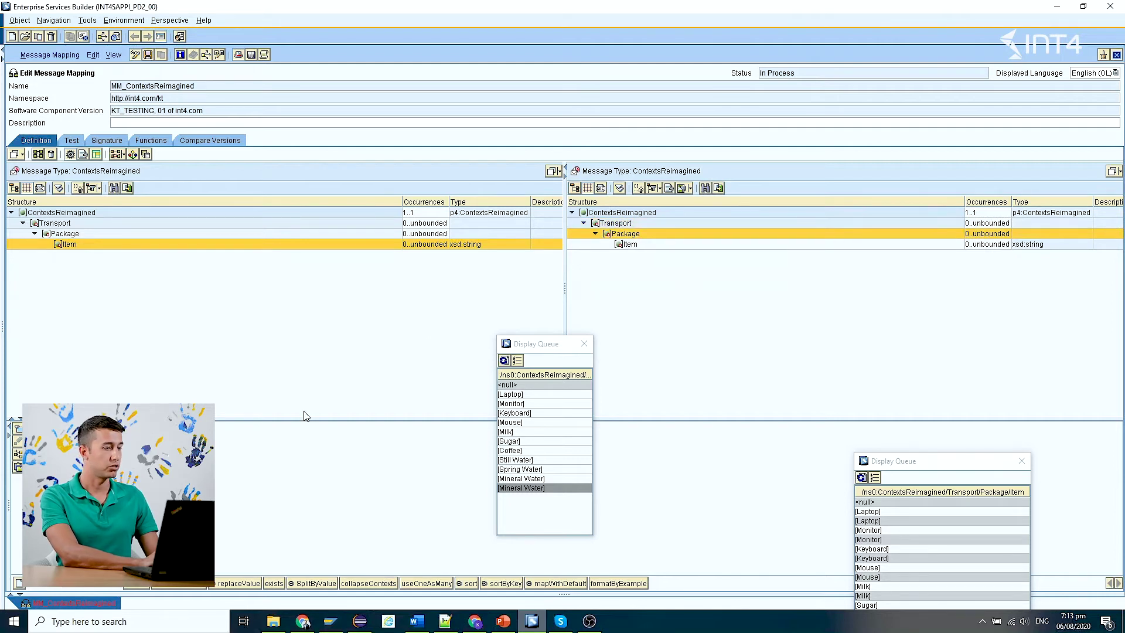
pyautogui.moveTo(59, 212); pyautogui.dragTo(85, 501)
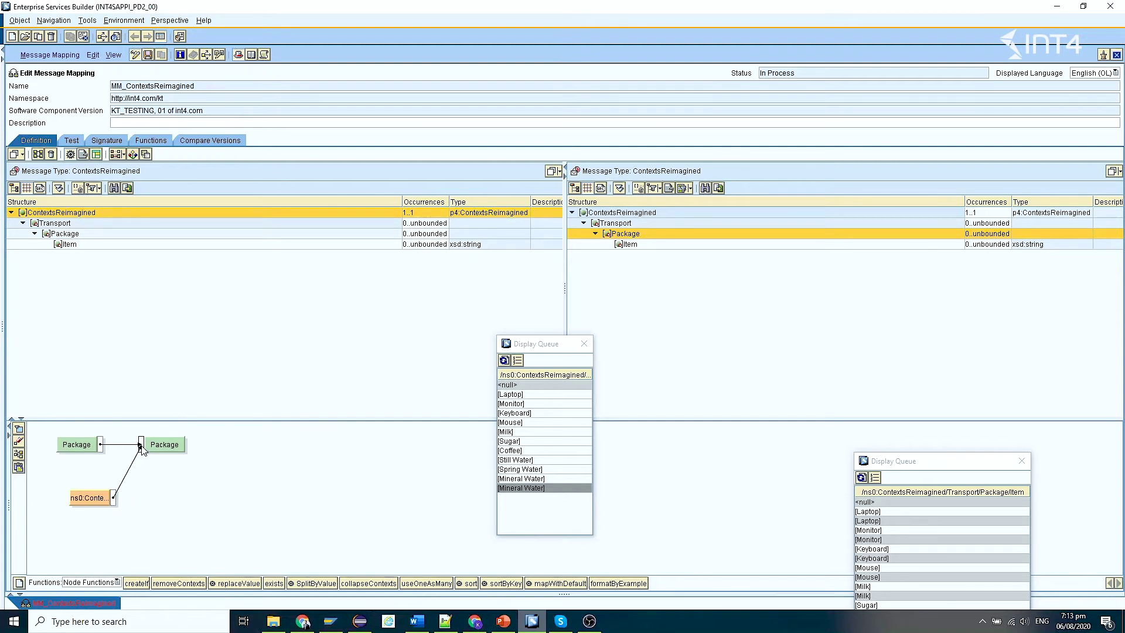
pyautogui.click(619, 223)
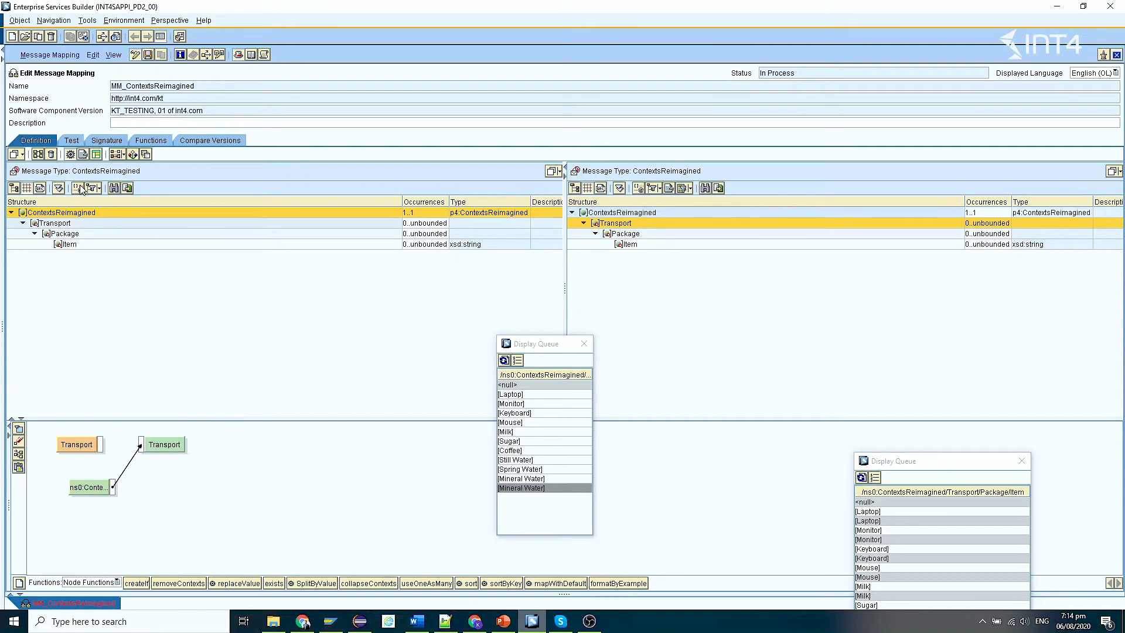
# Rerun the mapping test with the changed Package and Transport mappings and dismiss the processing log
pyautogui.click(71, 141)
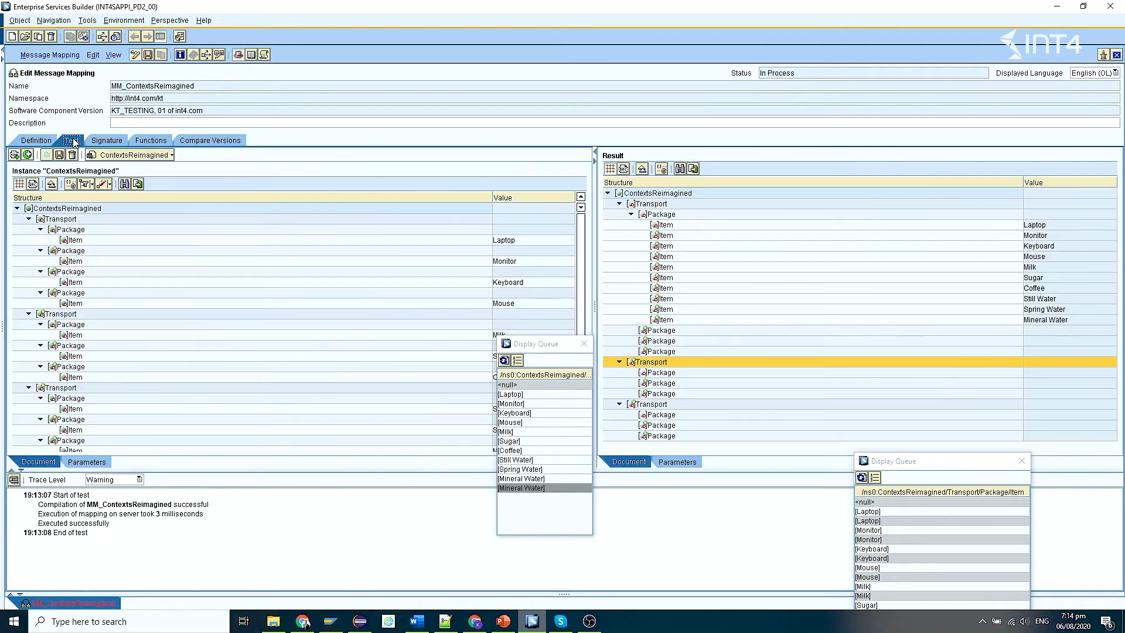
pyautogui.click(14, 479)
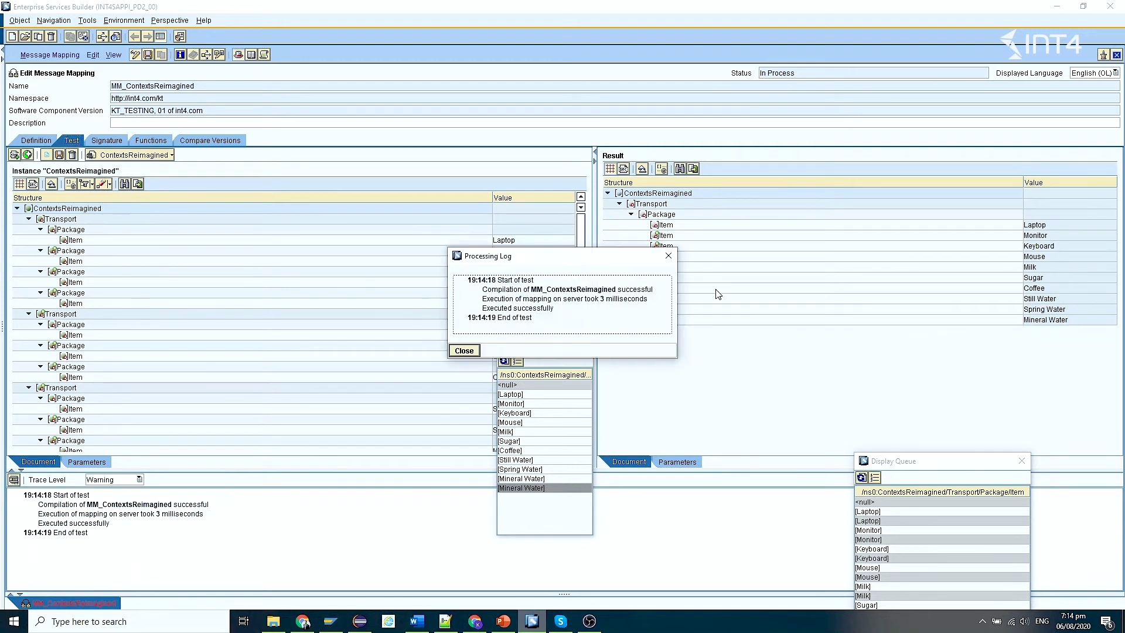
pyautogui.click(465, 351)
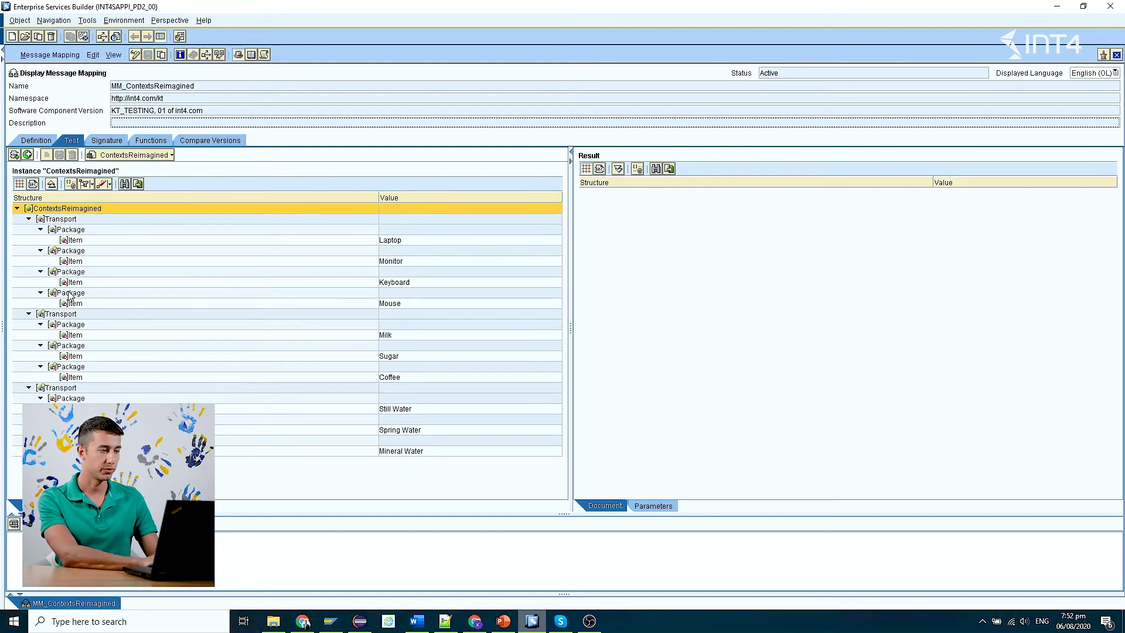
# Inspect the first Package under each of the three Transport nodes in the test instance
pyautogui.click(62, 219)
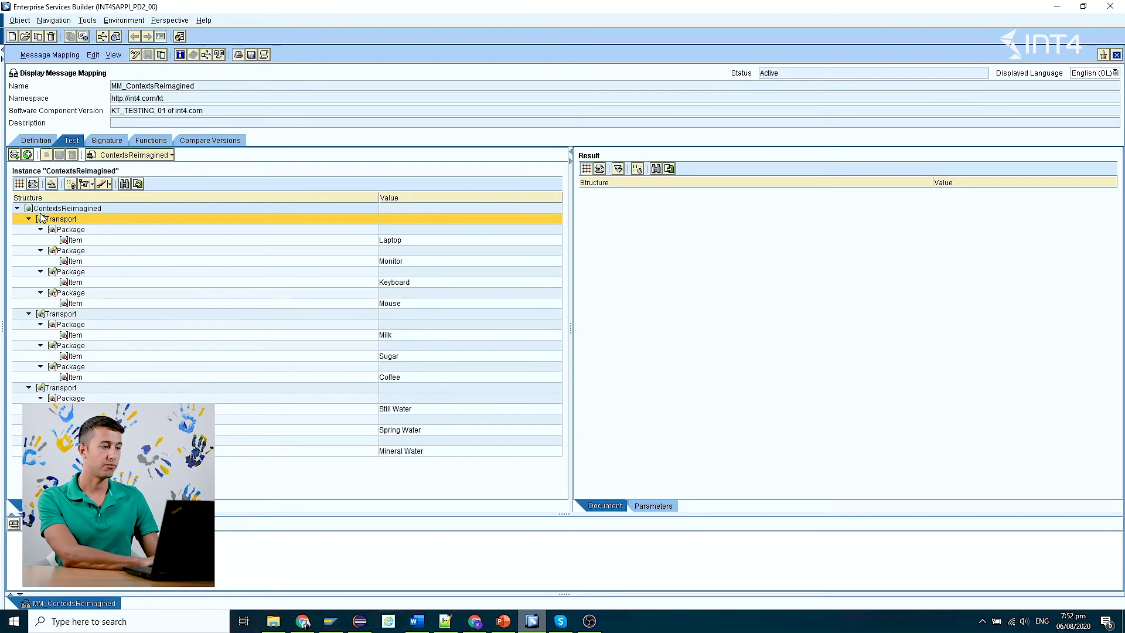
pyautogui.click(79, 230)
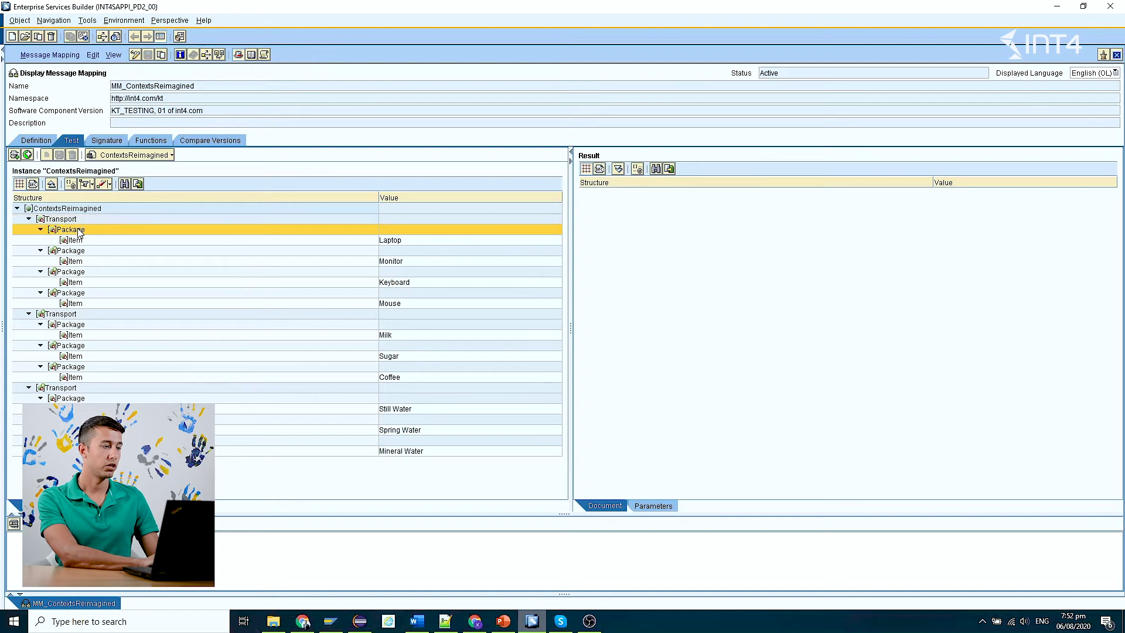
pyautogui.click(52, 324)
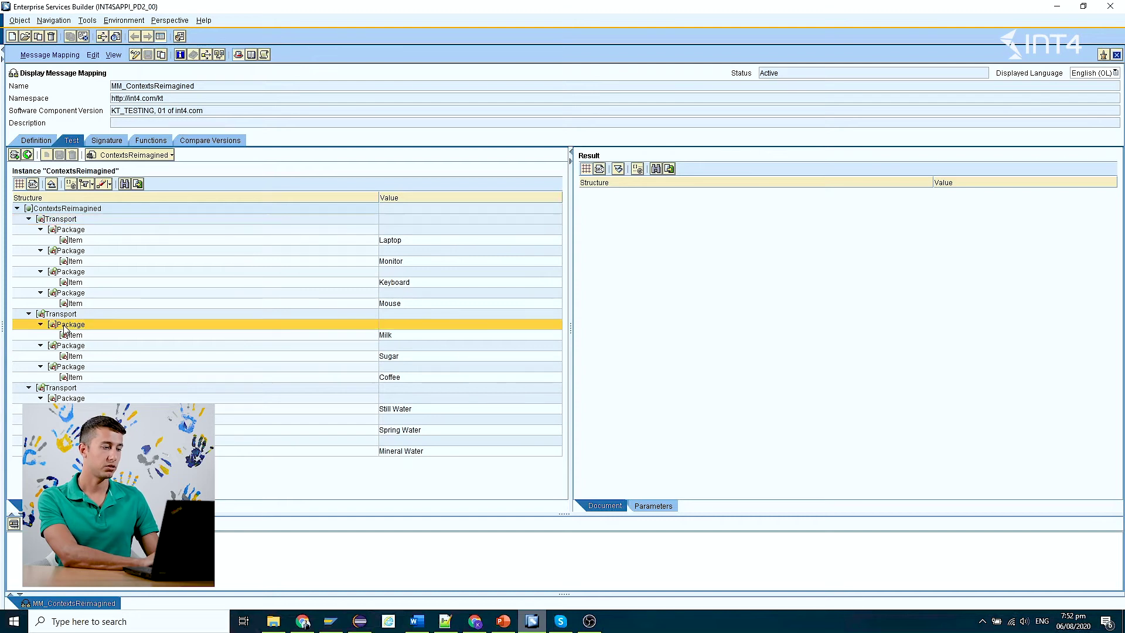
pyautogui.click(57, 399)
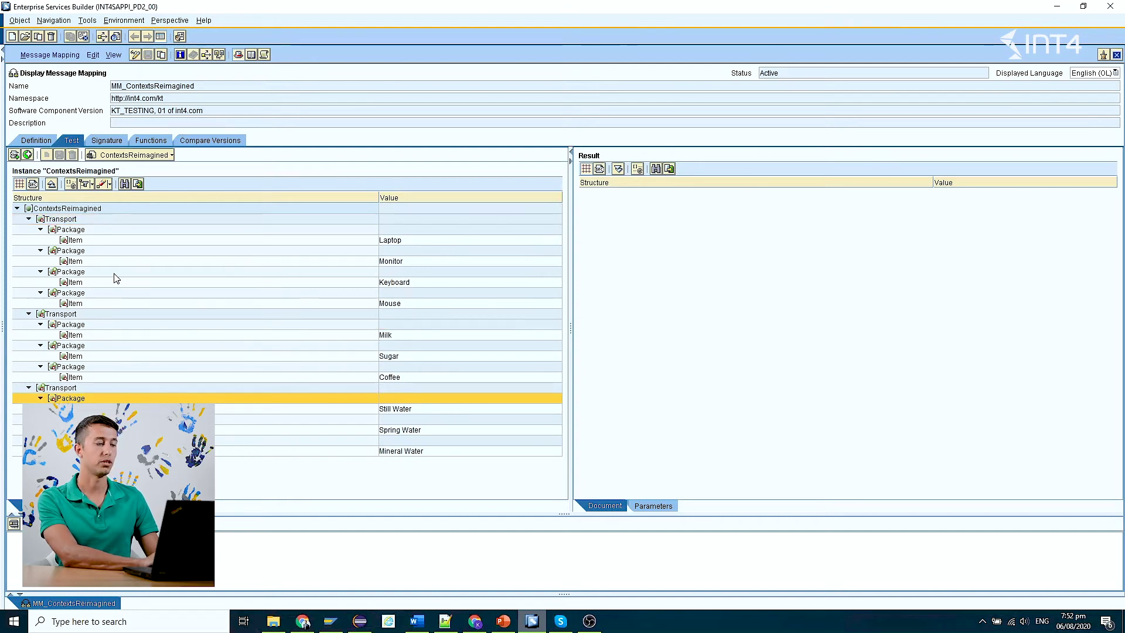
# In the mapping definition, switch to edit mode and set the context of the source Item in the target Item mapping to Transport
pyautogui.click(71, 141)
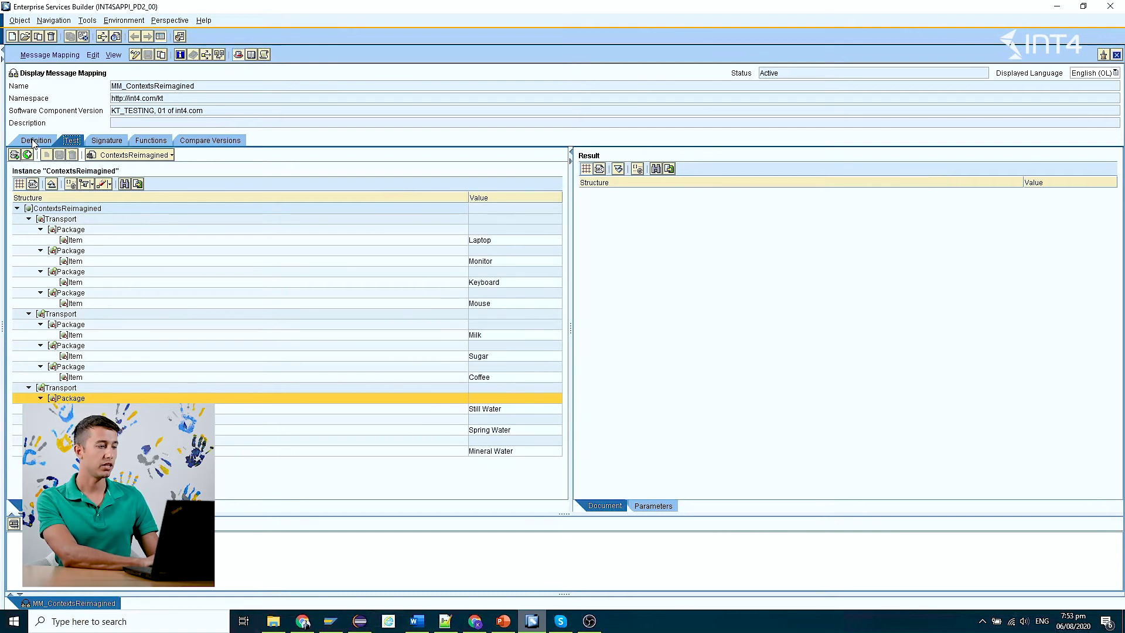
pyautogui.click(35, 141)
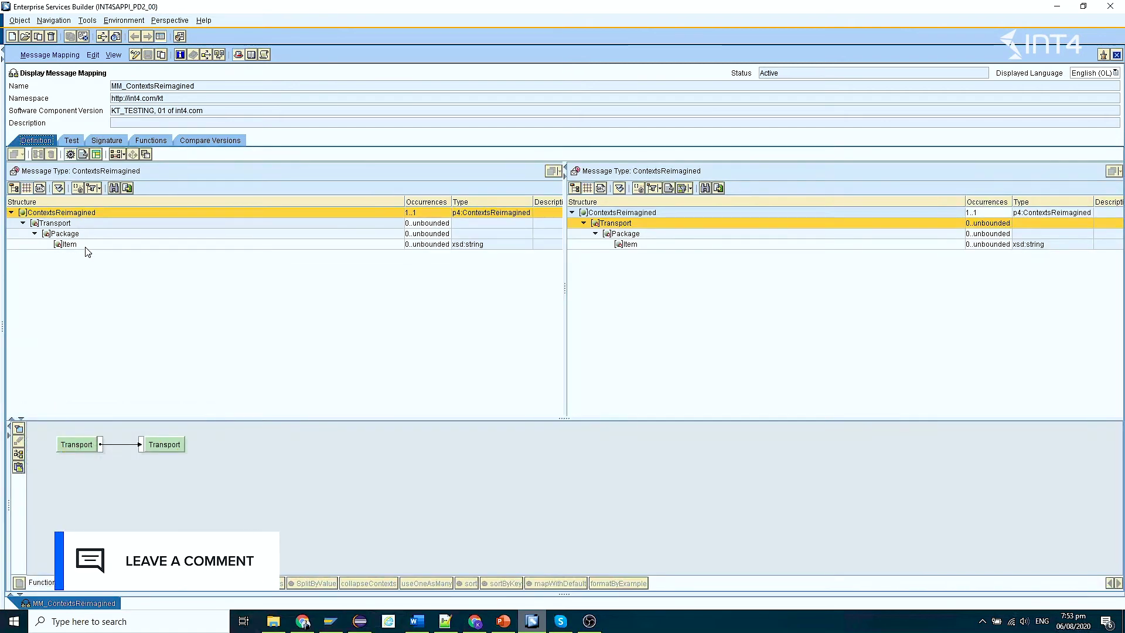
pyautogui.click(626, 244)
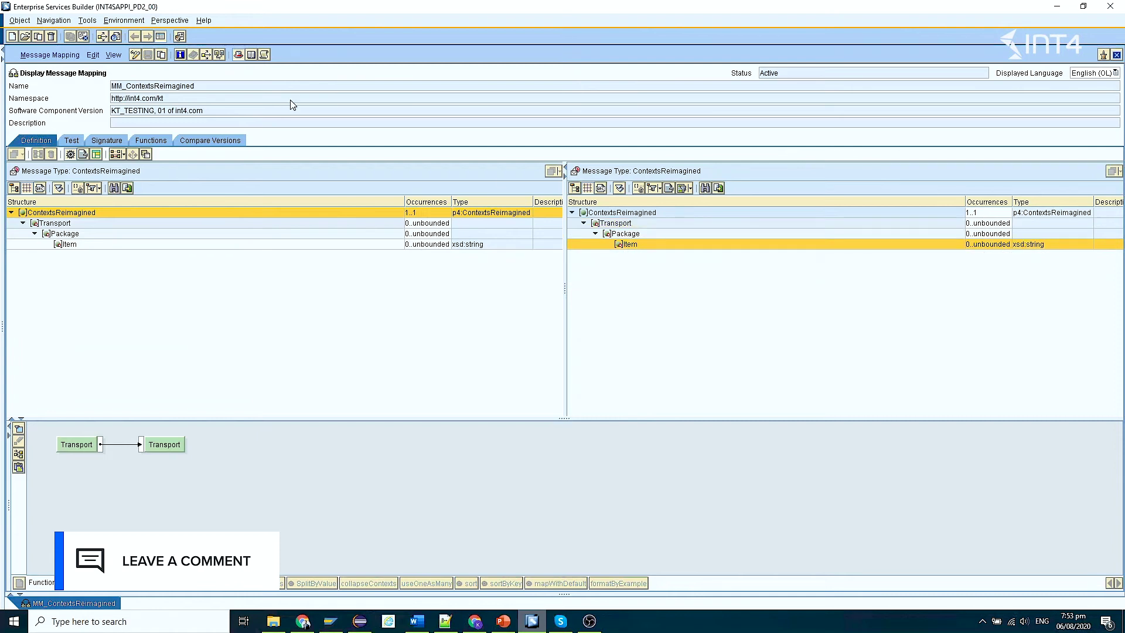
pyautogui.click(134, 54)
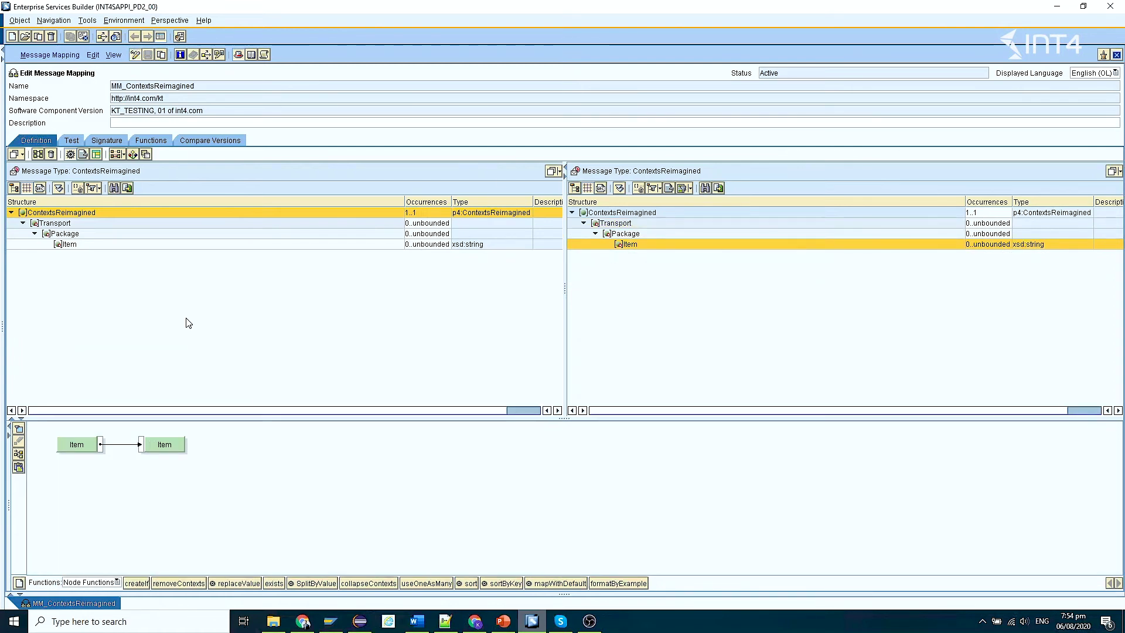
pyautogui.rightClick(83, 450)
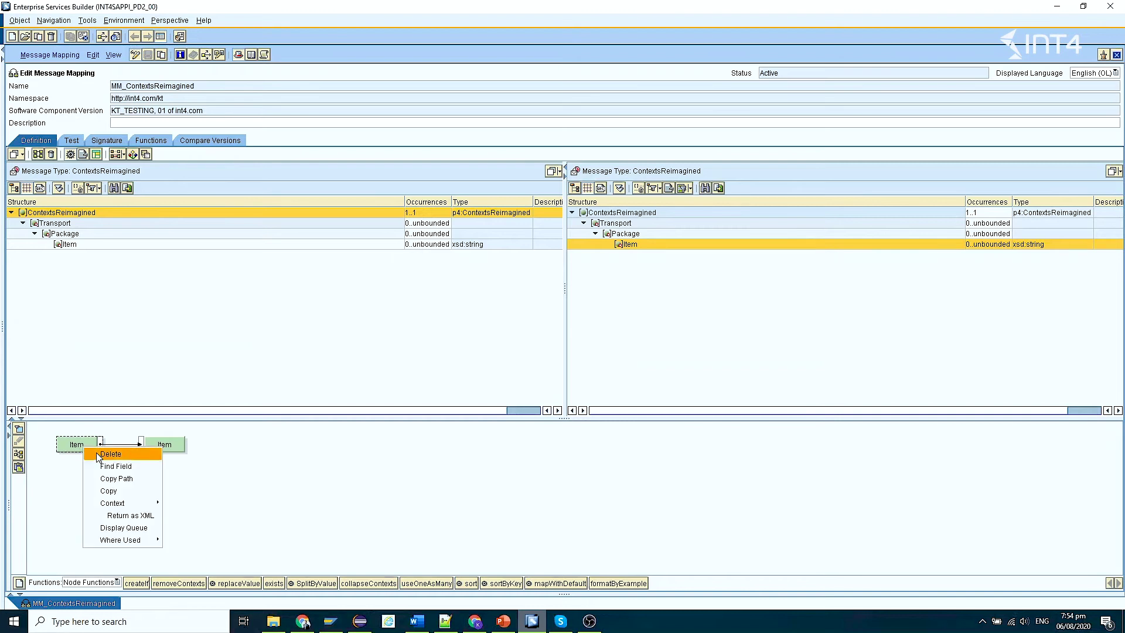
pyautogui.moveTo(146, 507)
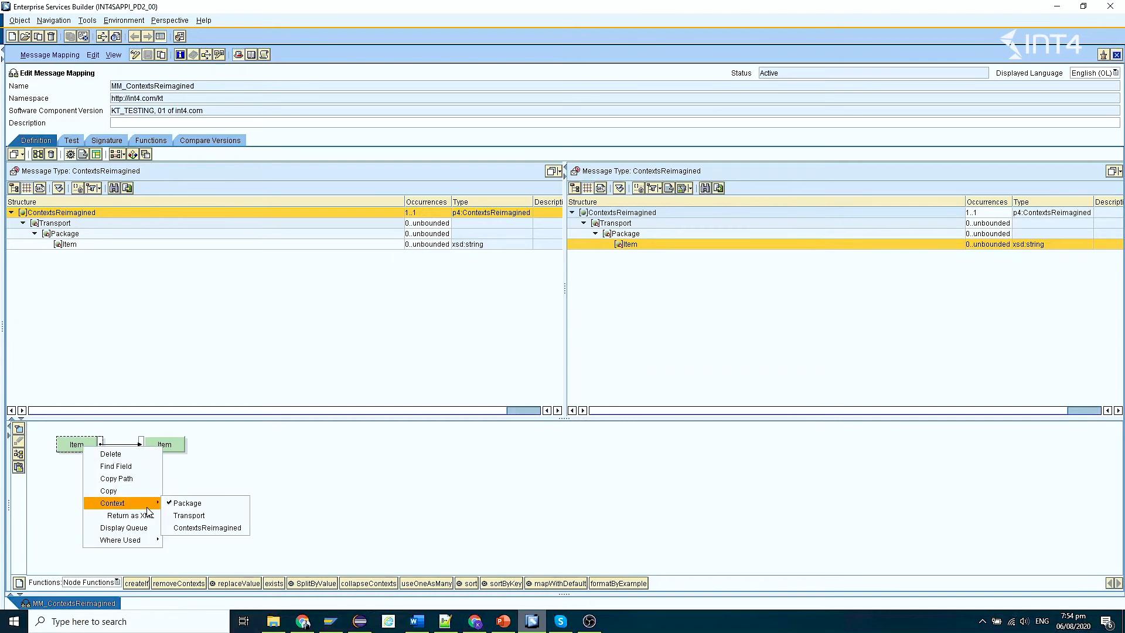
pyautogui.click(201, 519)
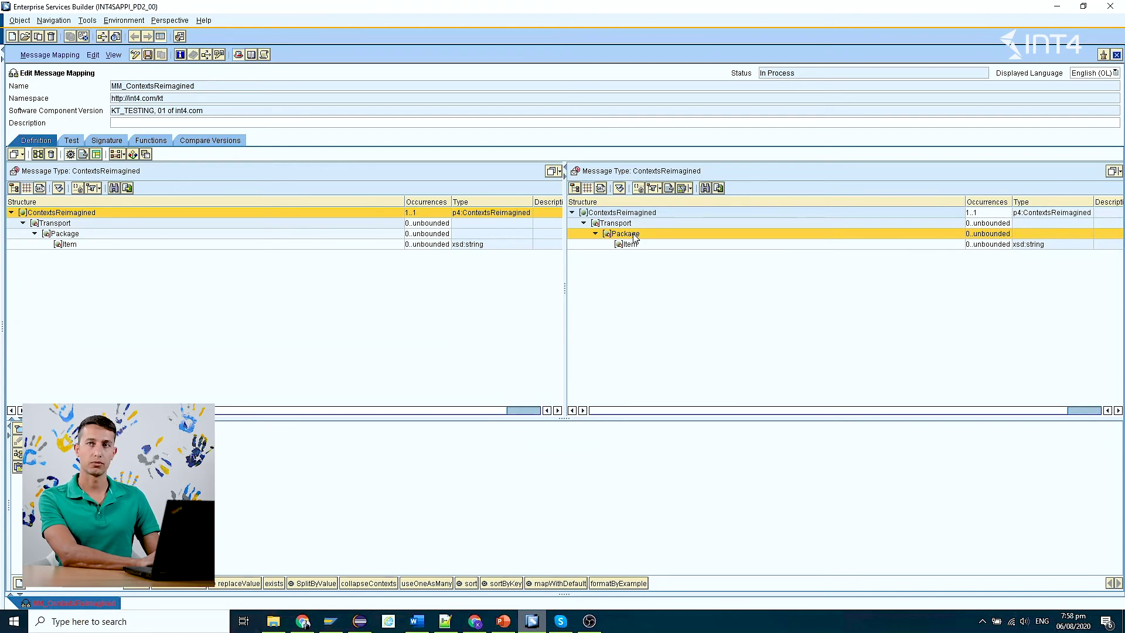
# Display the queue of the collapseContexts function in the Package mapping, compare its input and output, and close it
pyautogui.rightClick(124, 475)
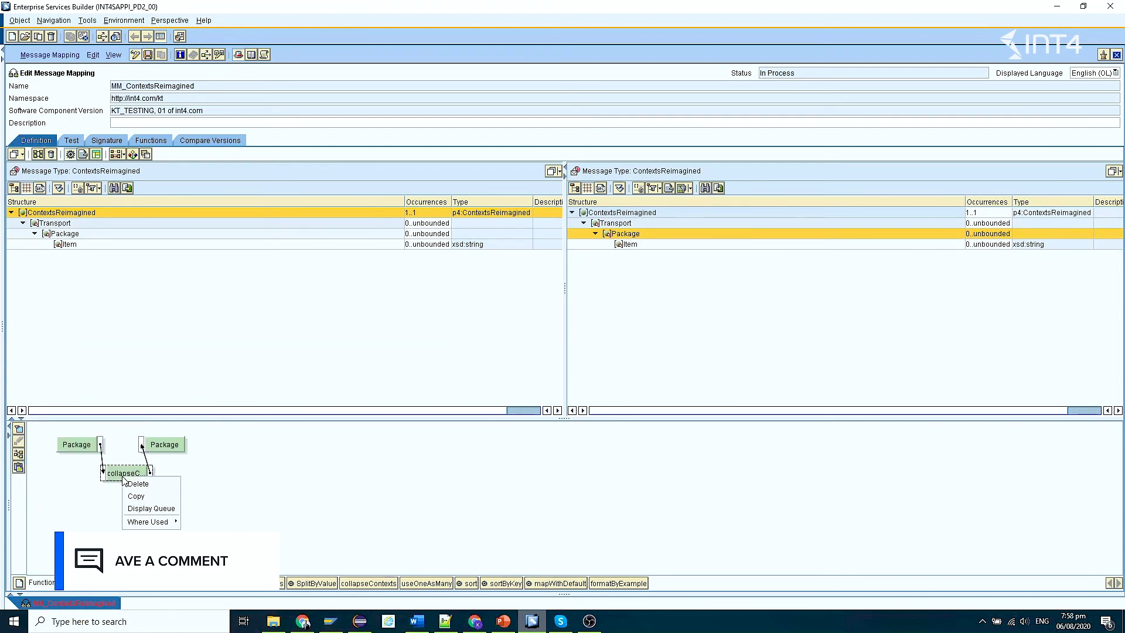
pyautogui.click(151, 508)
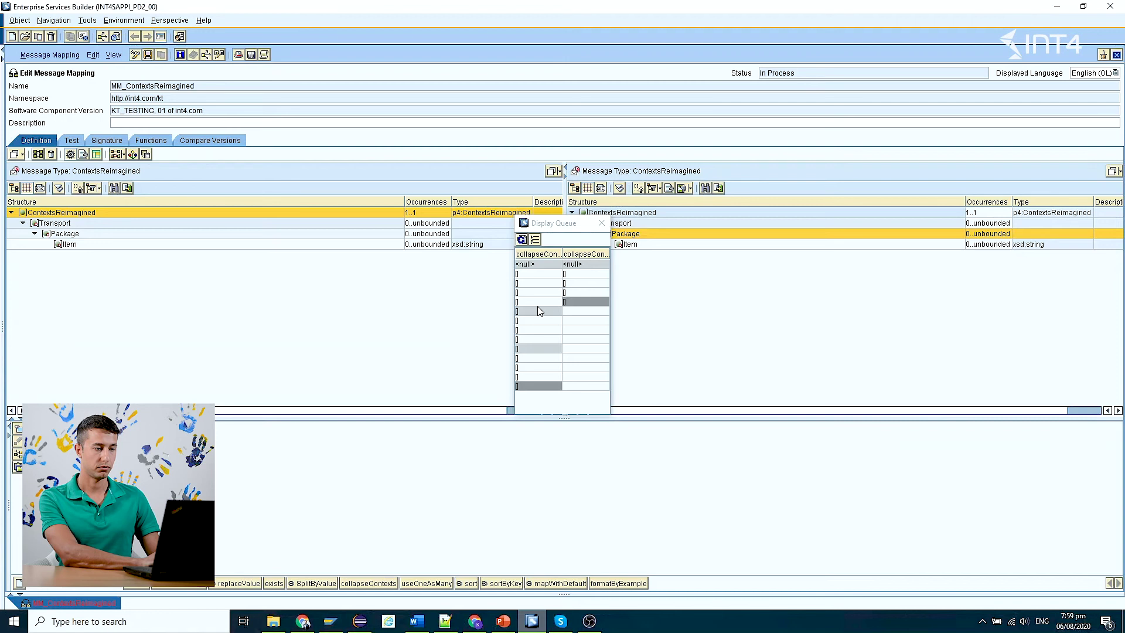
pyautogui.click(602, 222)
# Insert the collapseContexts function between the source Transport and the target Transport in the Transport mapping
pyautogui.click(617, 225)
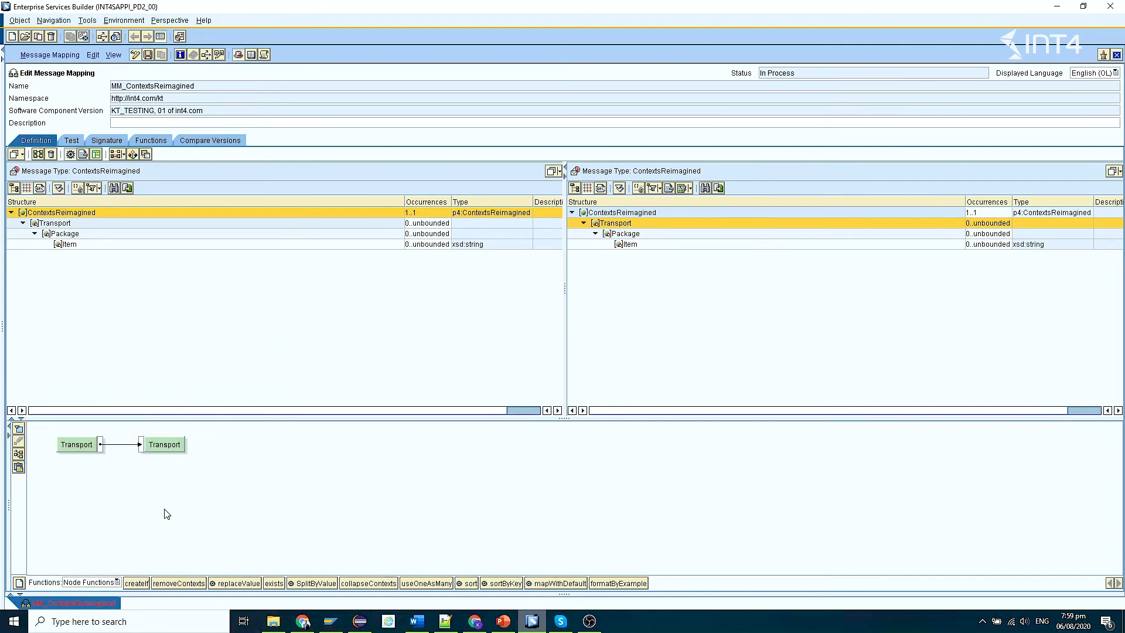
pyautogui.moveTo(381, 585); pyautogui.dragTo(143, 485)
pyautogui.moveTo(140, 445); pyautogui.dragTo(117, 485)
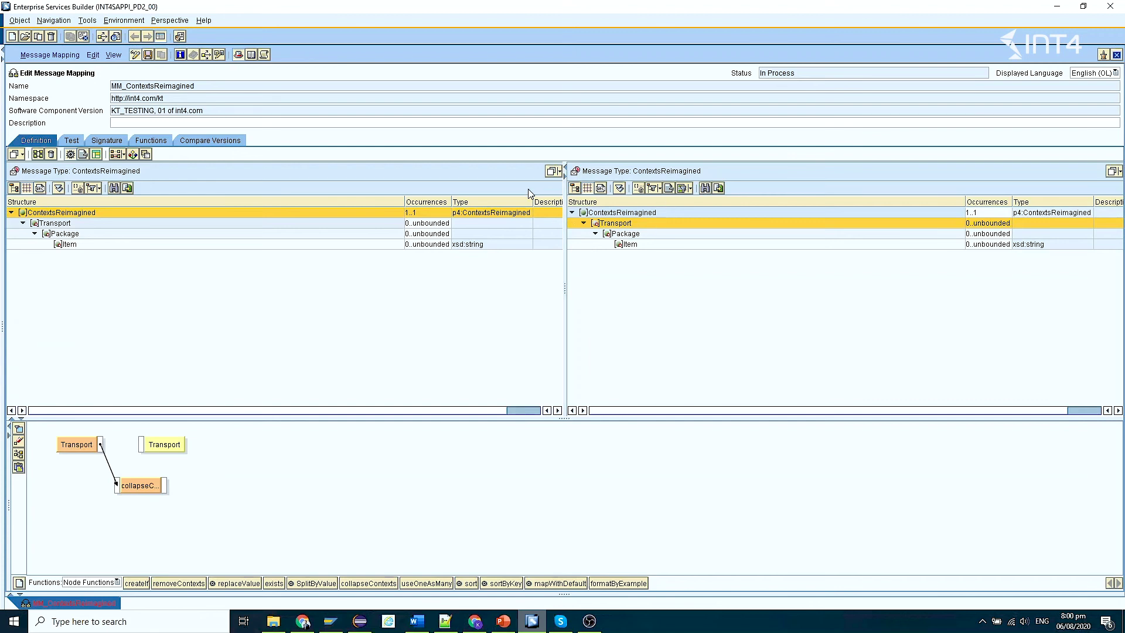
pyautogui.moveTo(166, 488); pyautogui.dragTo(141, 446)
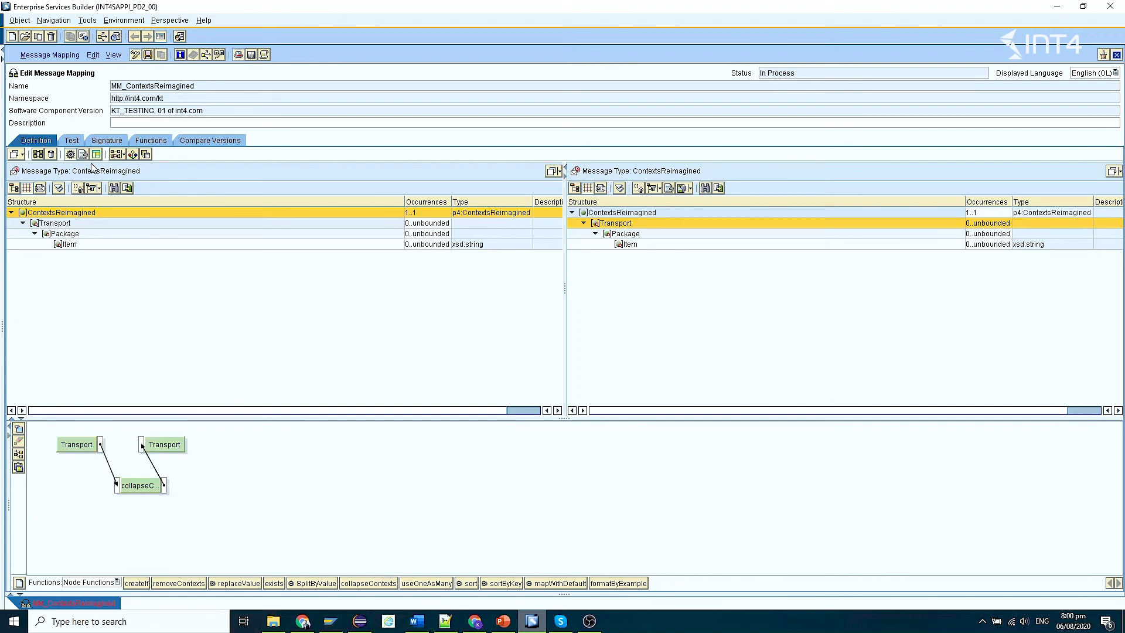
# Run the mapping test and inspect the Transport node and its first Package in the result
pyautogui.click(71, 141)
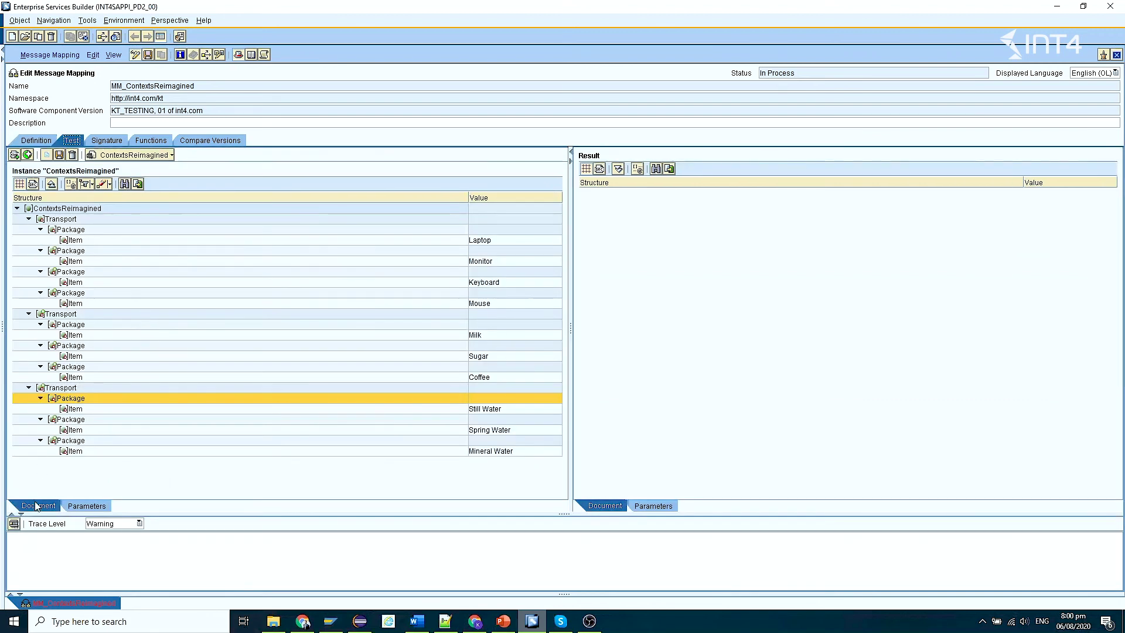
pyautogui.click(13, 523)
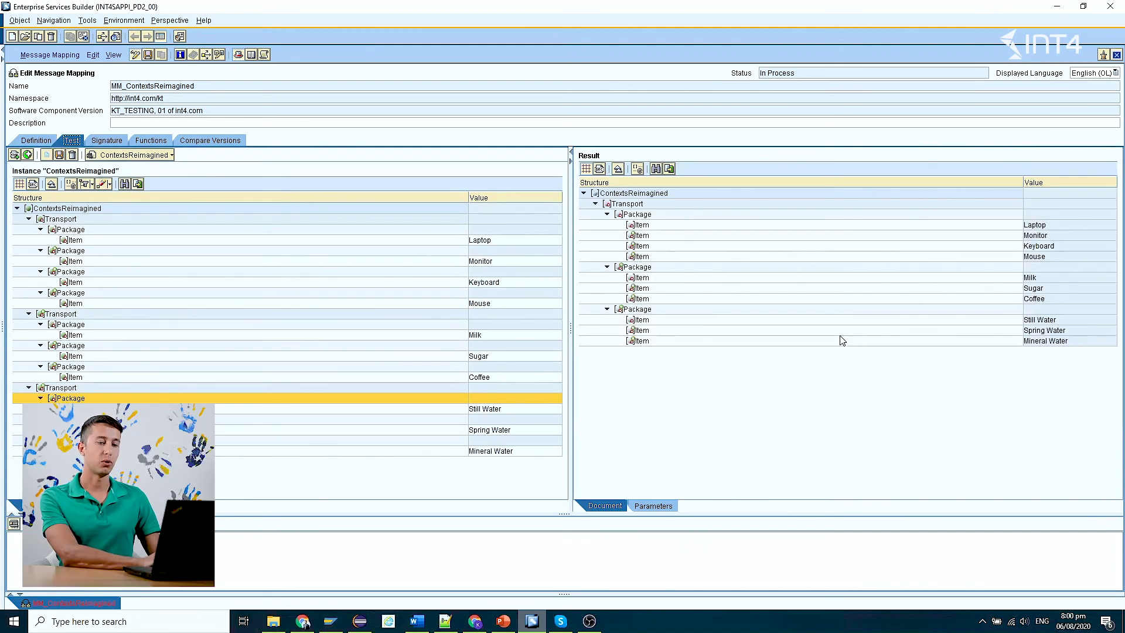
pyautogui.click(619, 203)
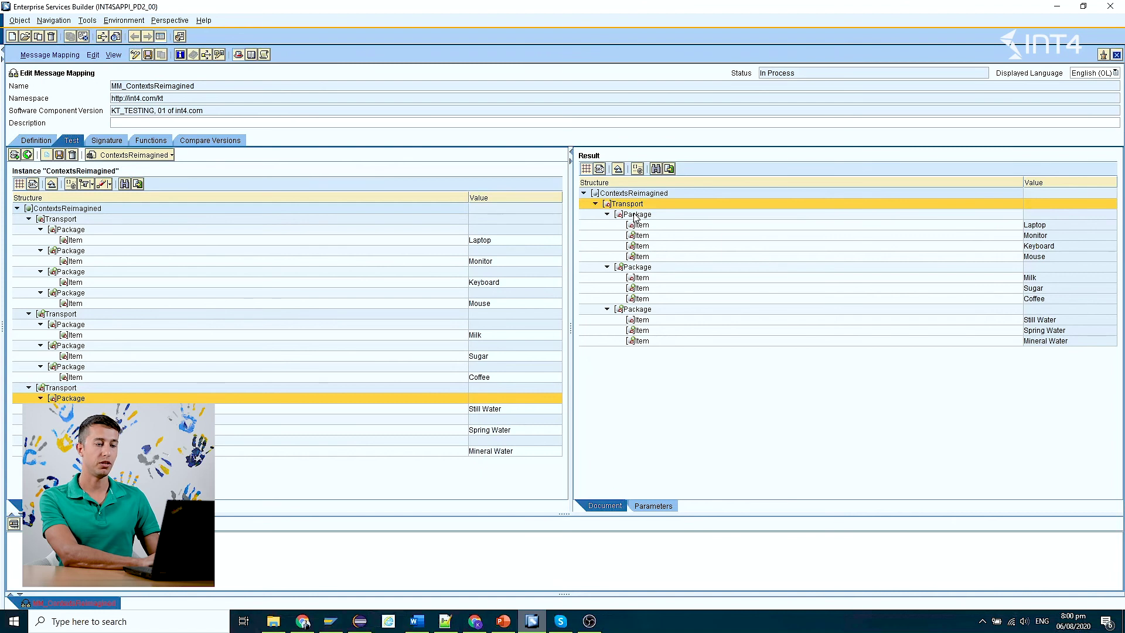
pyautogui.click(644, 215)
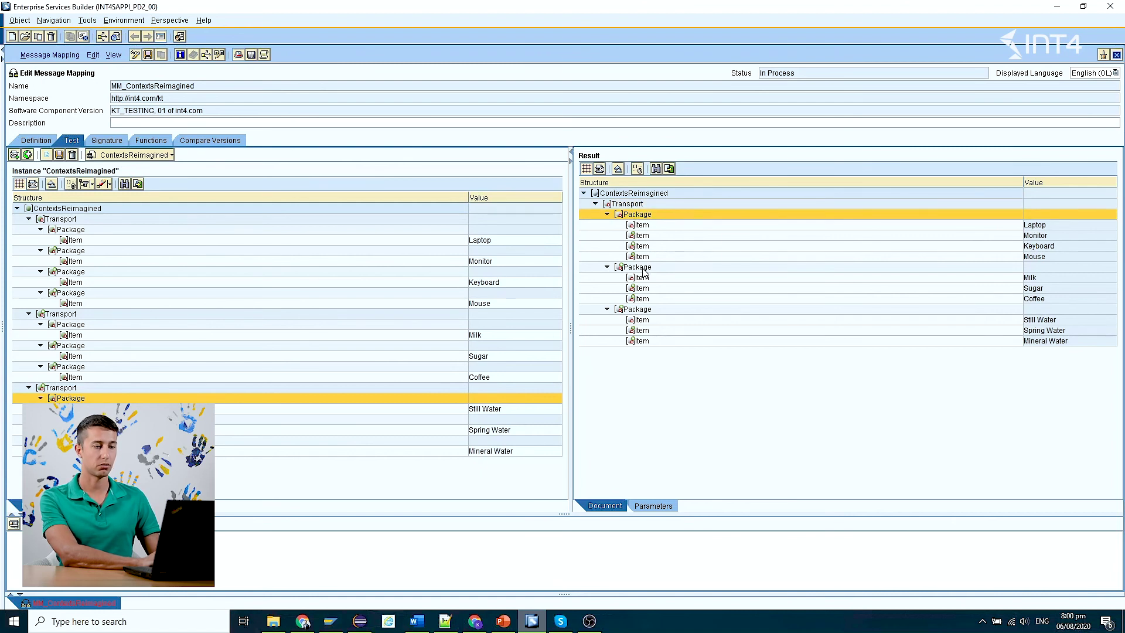